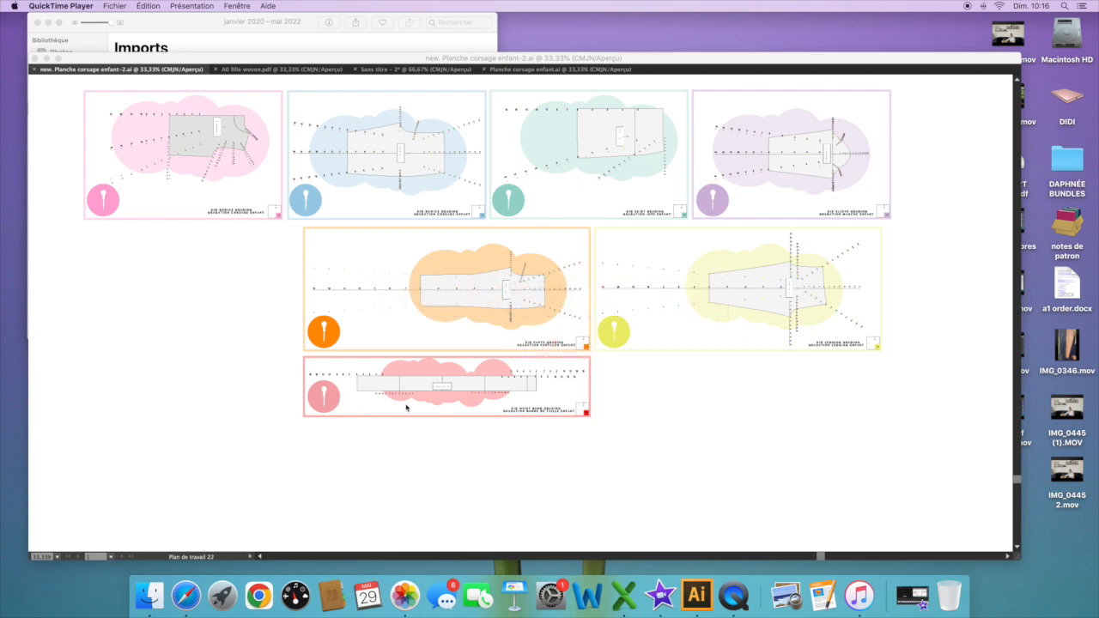
# - Review the kid ruler overview and the digital grading guide's introduction, pattern specifications and grading steps pages
pyautogui.hscroll(-1, 378, 390)
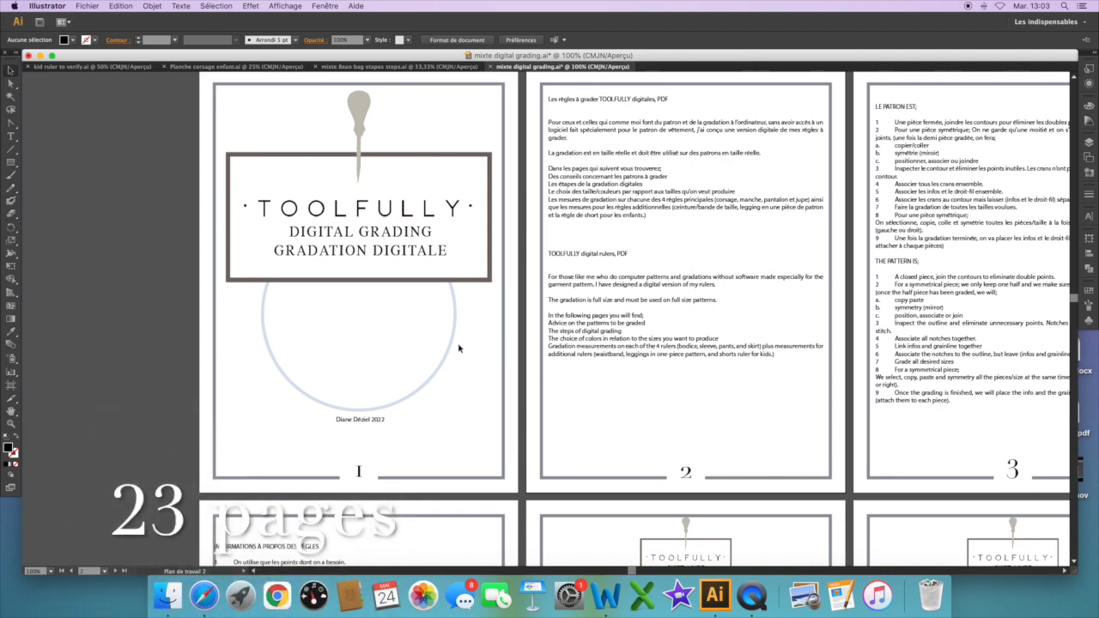
pyautogui.hscroll(3, 459, 348)
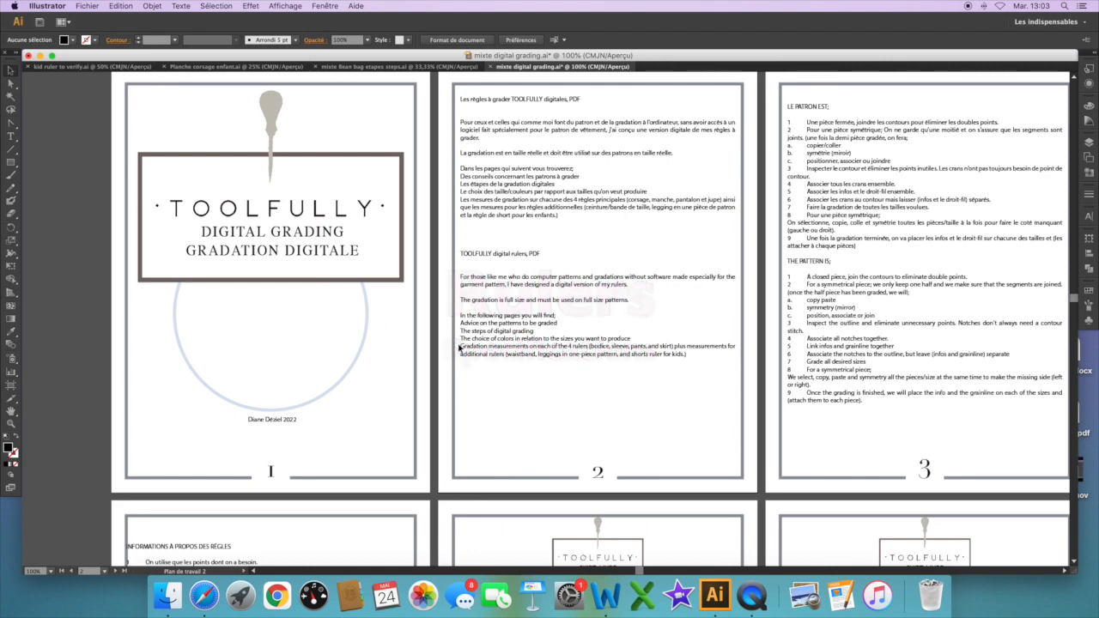
pyautogui.hscroll(3, 458, 348)
pyautogui.hscroll(3, 459, 348)
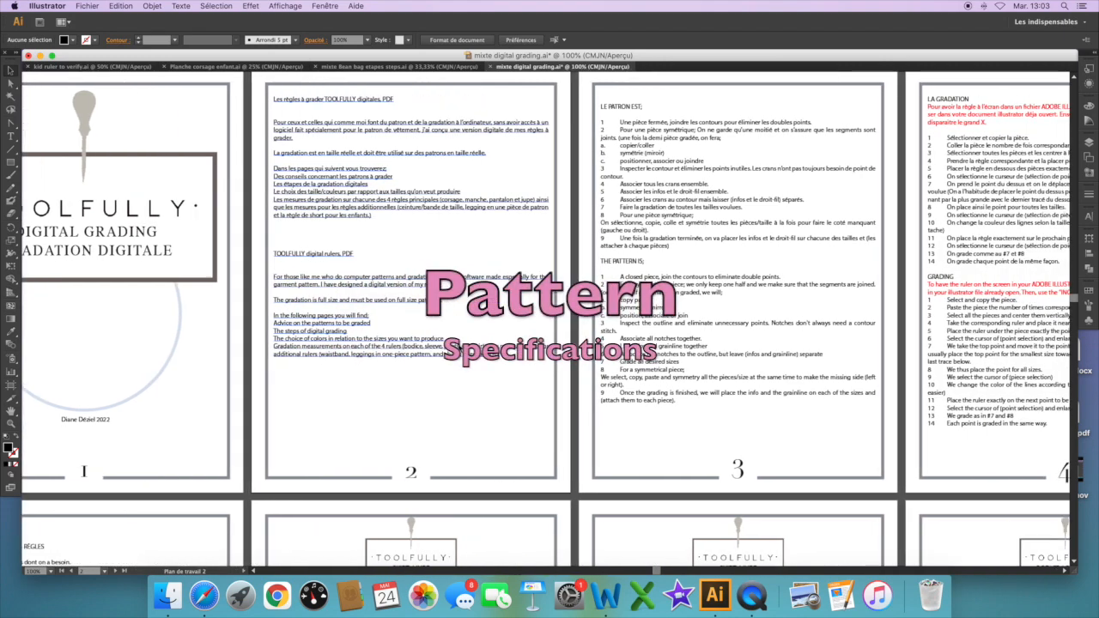
pyautogui.hscroll(6, 549, 283)
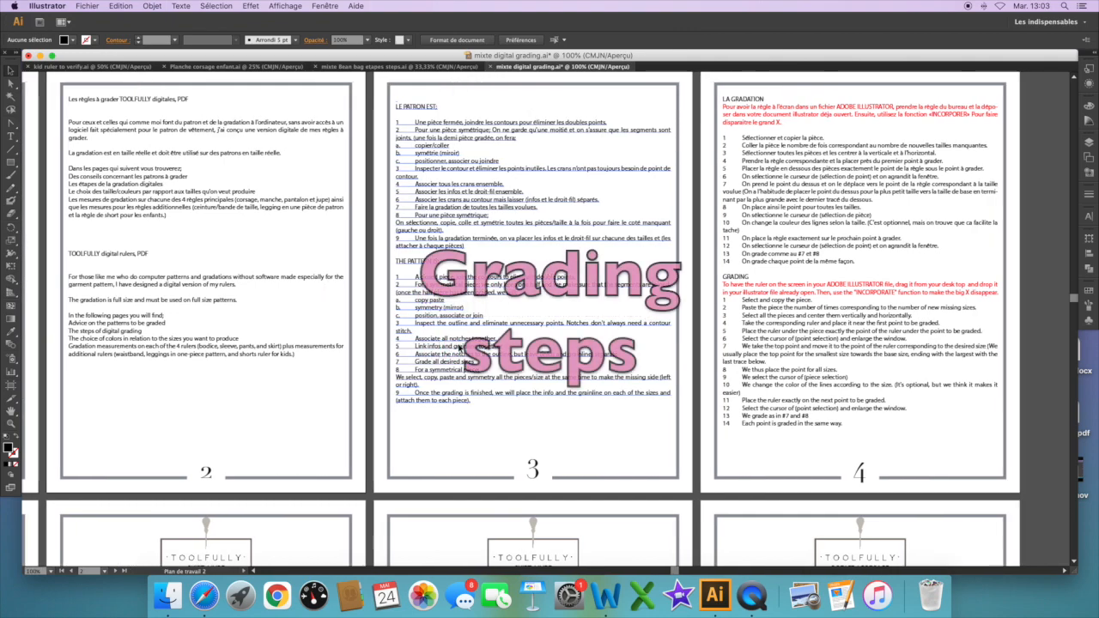
pyautogui.hscroll(-10, 461, 343)
# - Examine the guide's grading tables and point diagrams for the bodice, sleeve and pants rulers
pyautogui.scroll(-7, 459, 346)
pyautogui.scroll(-2, 459, 346)
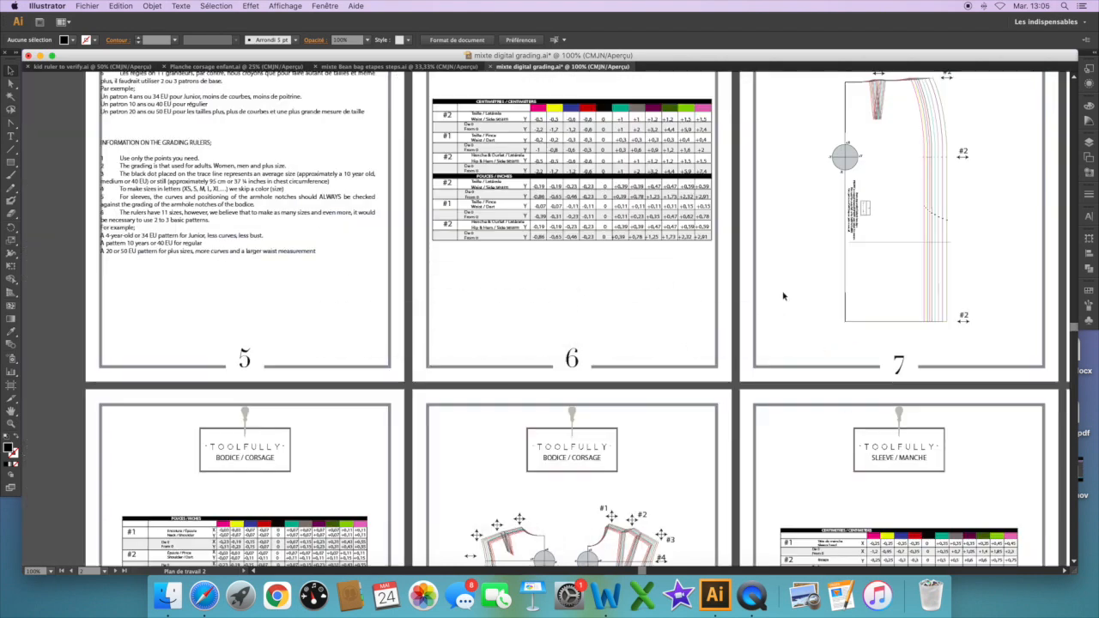
pyautogui.scroll(-6, 783, 296)
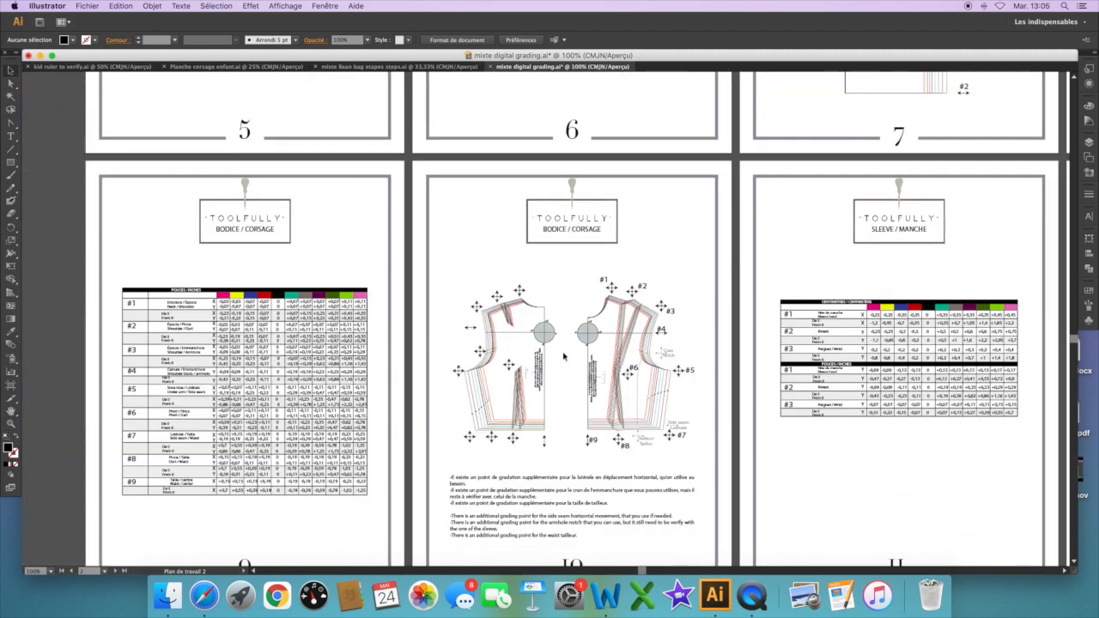
pyautogui.hscroll(5, 563, 355)
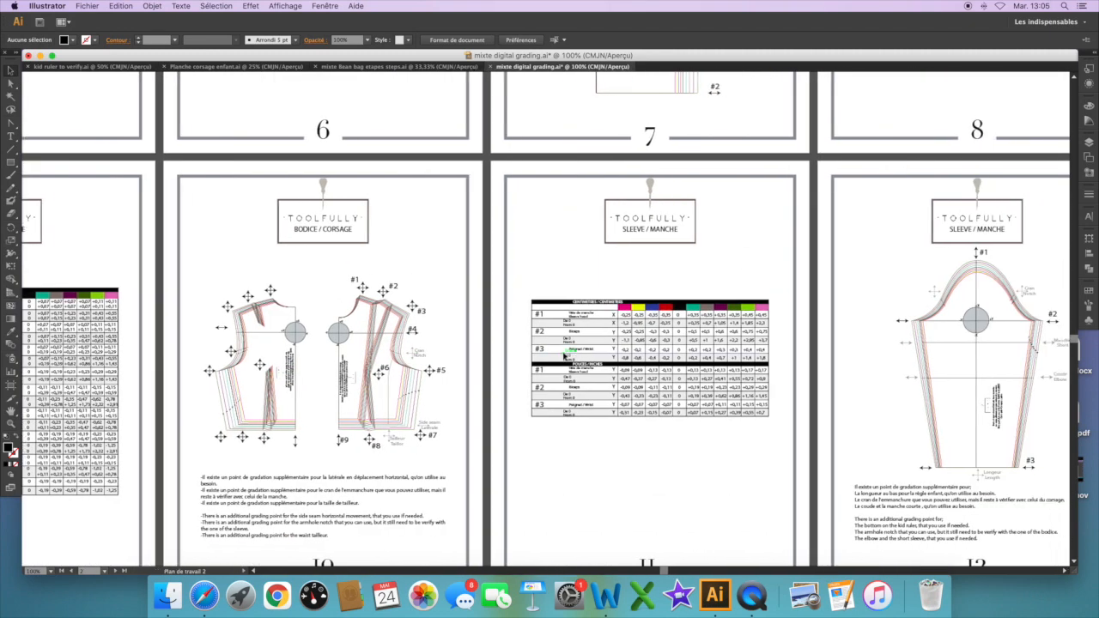
pyautogui.hscroll(3, 564, 355)
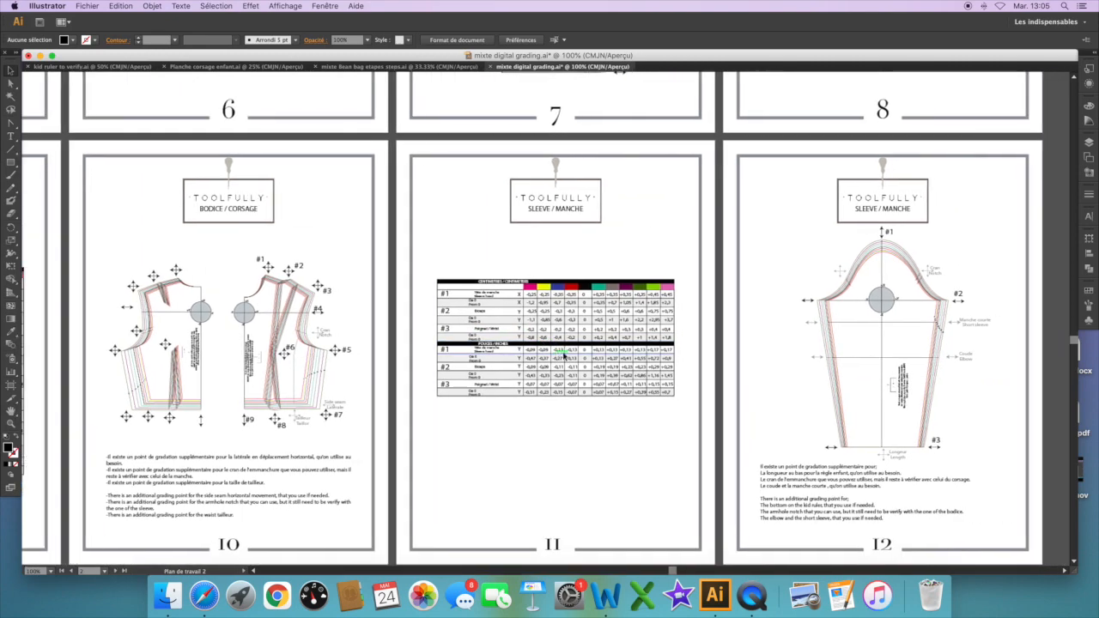
pyautogui.scroll(-8, 564, 356)
pyautogui.hscroll(-7, 564, 356)
pyautogui.hscroll(4, 564, 355)
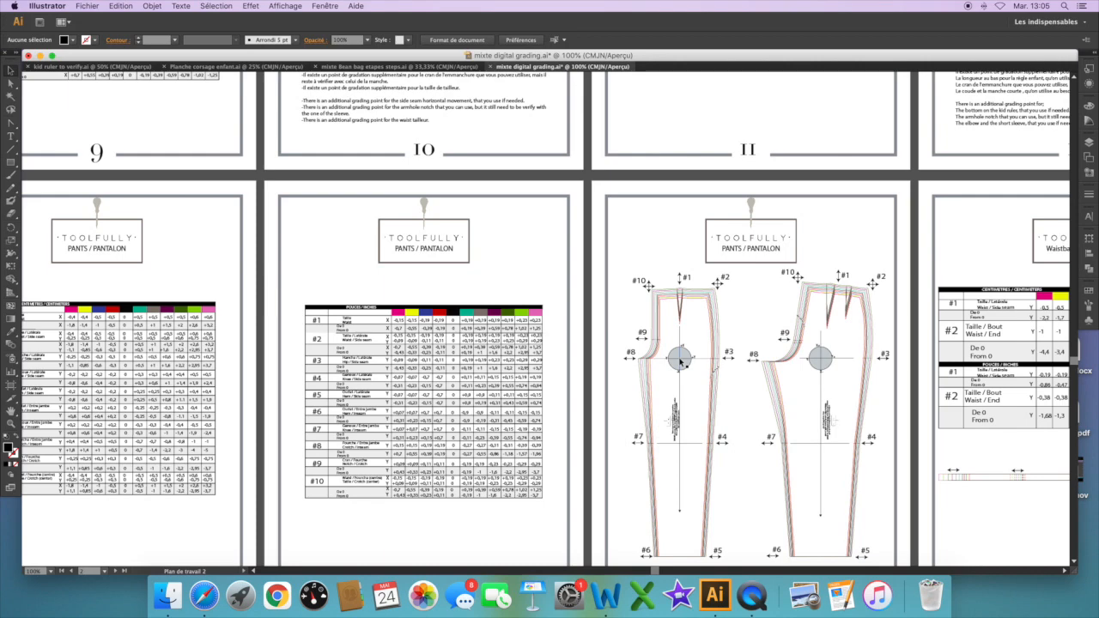
# - Examine the guide's closing body measurement charts and the horizontal grading chart with its size colours
pyautogui.scroll(-10, 681, 363)
pyautogui.hscroll(3, 685, 298)
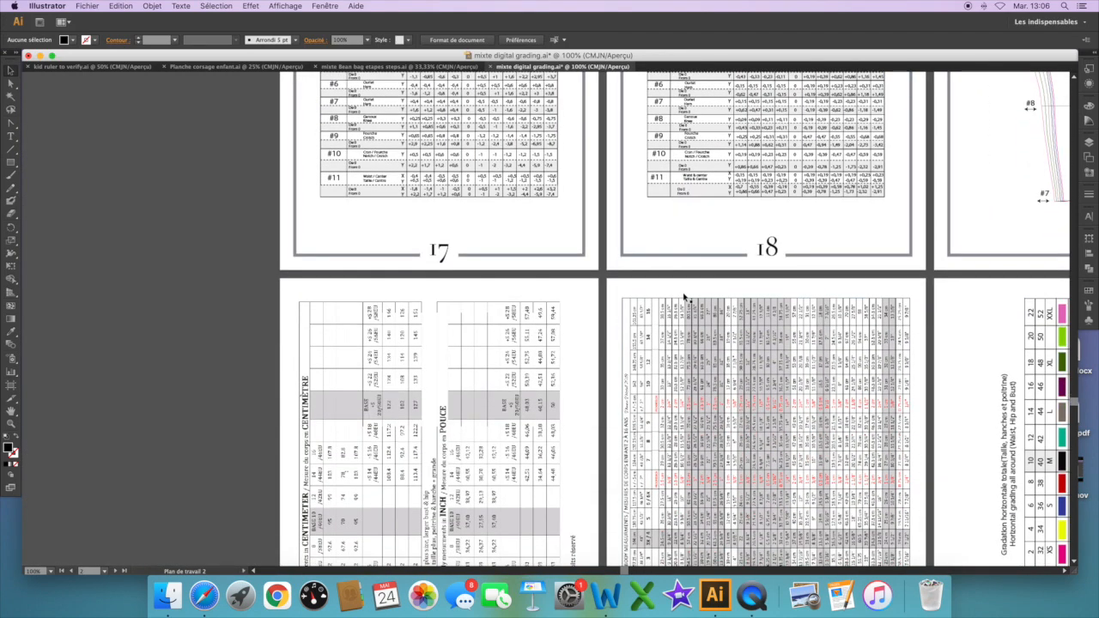
pyautogui.scroll(-3, 685, 297)
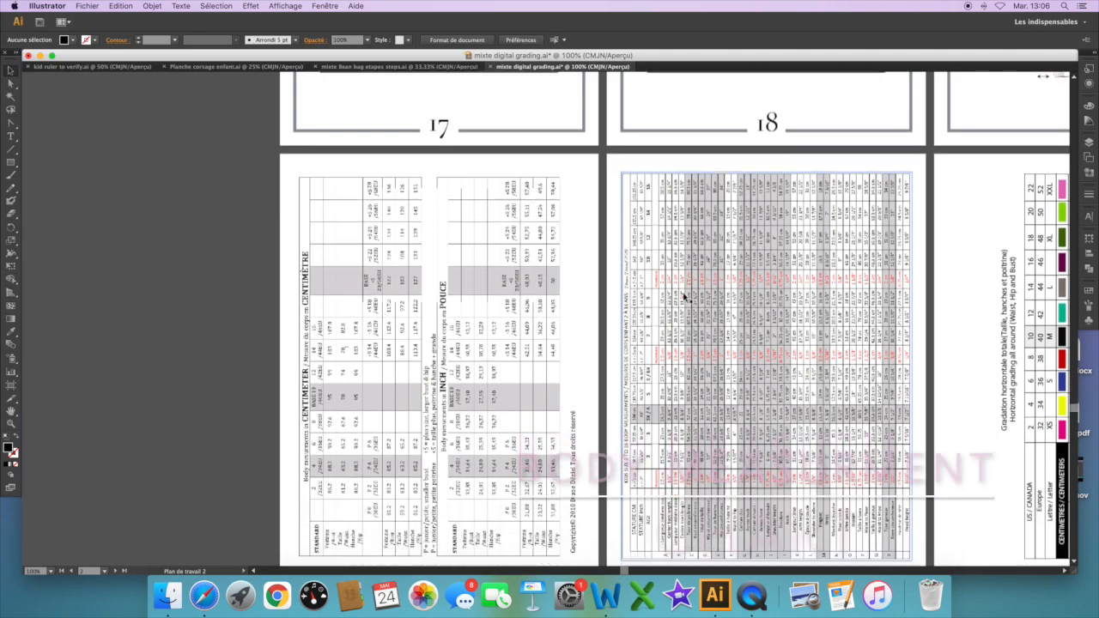
pyautogui.scroll(-2, 685, 297)
pyautogui.hscroll(2, 684, 297)
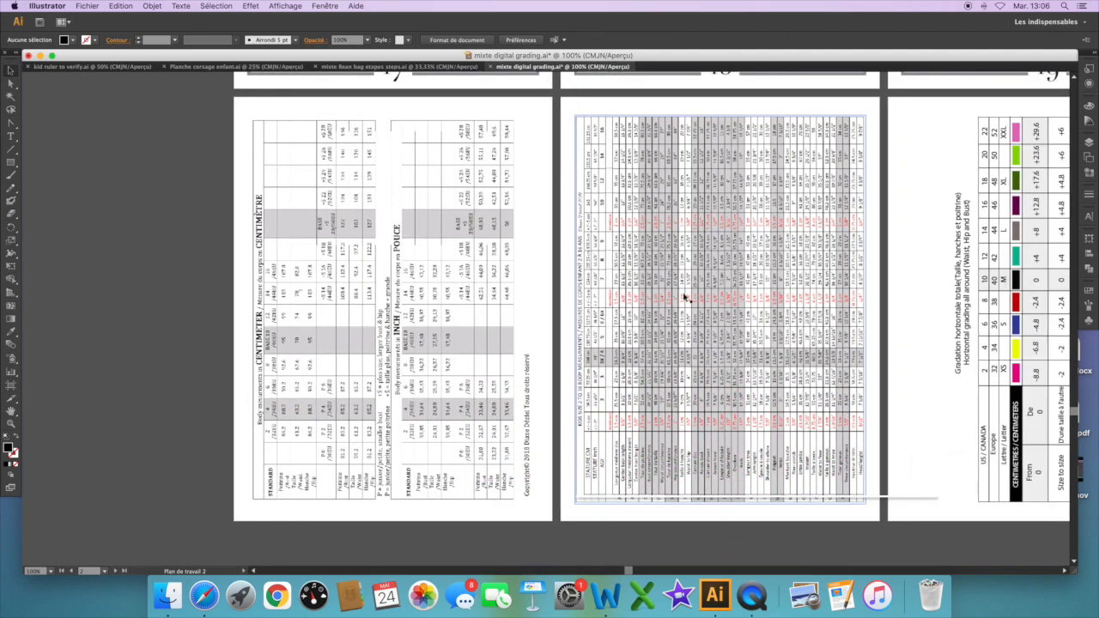
pyautogui.hscroll(4, 684, 297)
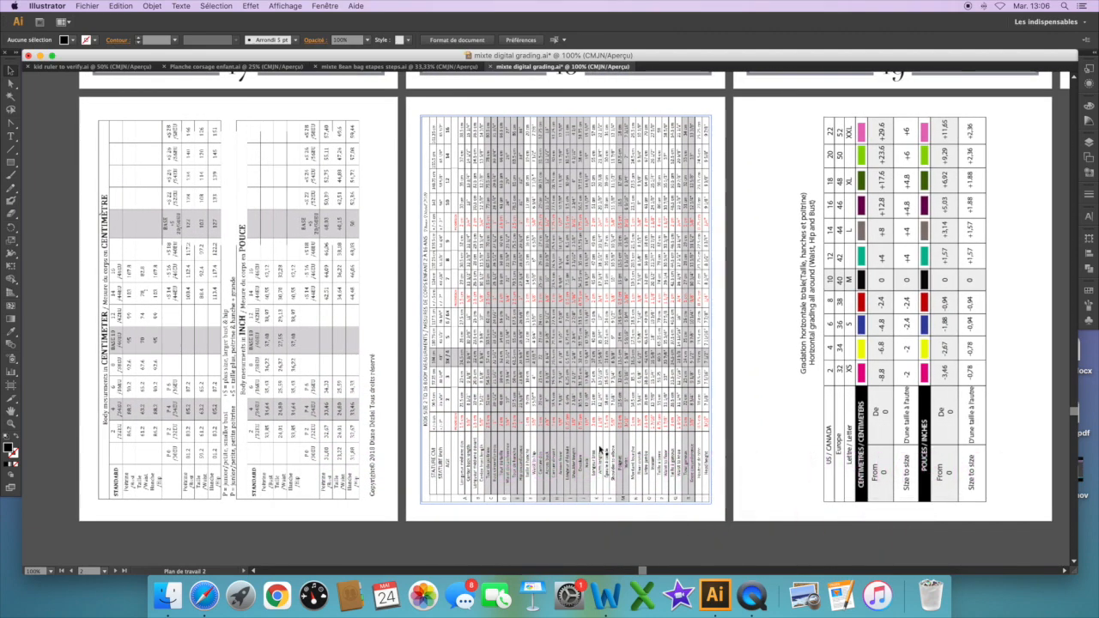
pyautogui.hscroll(6, 601, 427)
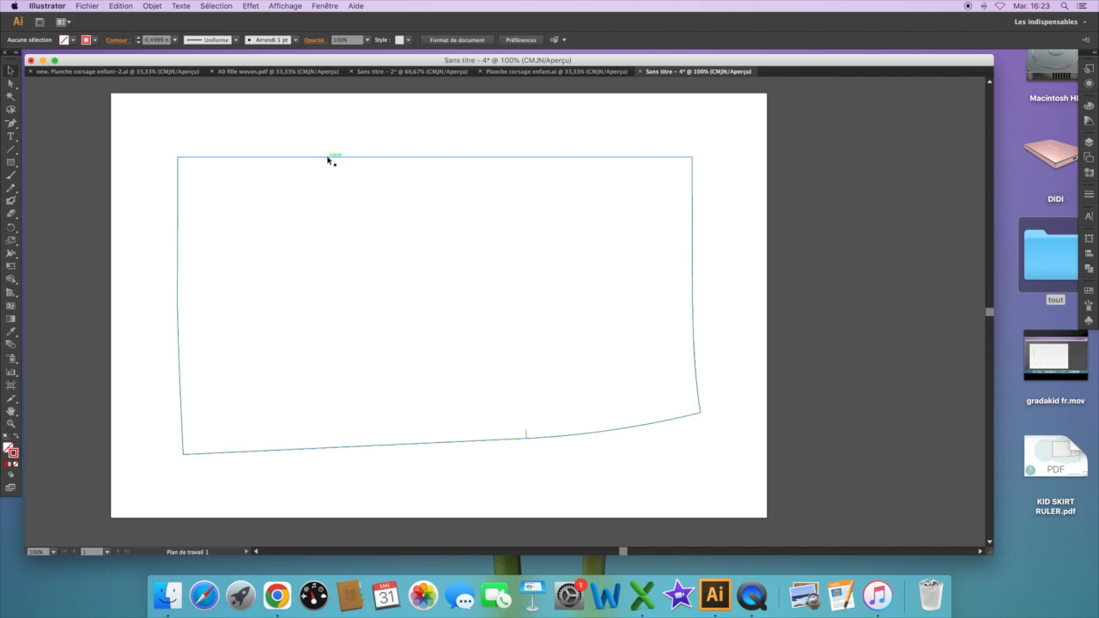
# - Copy the green skirt pattern piece and place two duplicates offset over the original
pyautogui.hscroll(-1, 288, 140)
pyautogui.moveTo(292, 155); pyautogui.dragTo(303, 186)
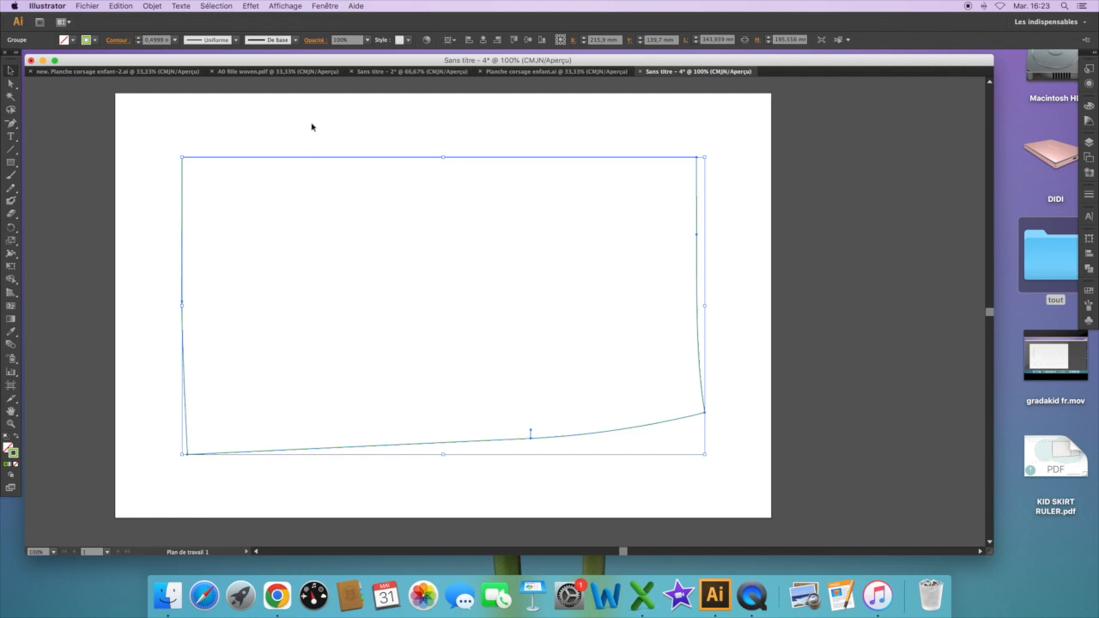
pyautogui.click(121, 6)
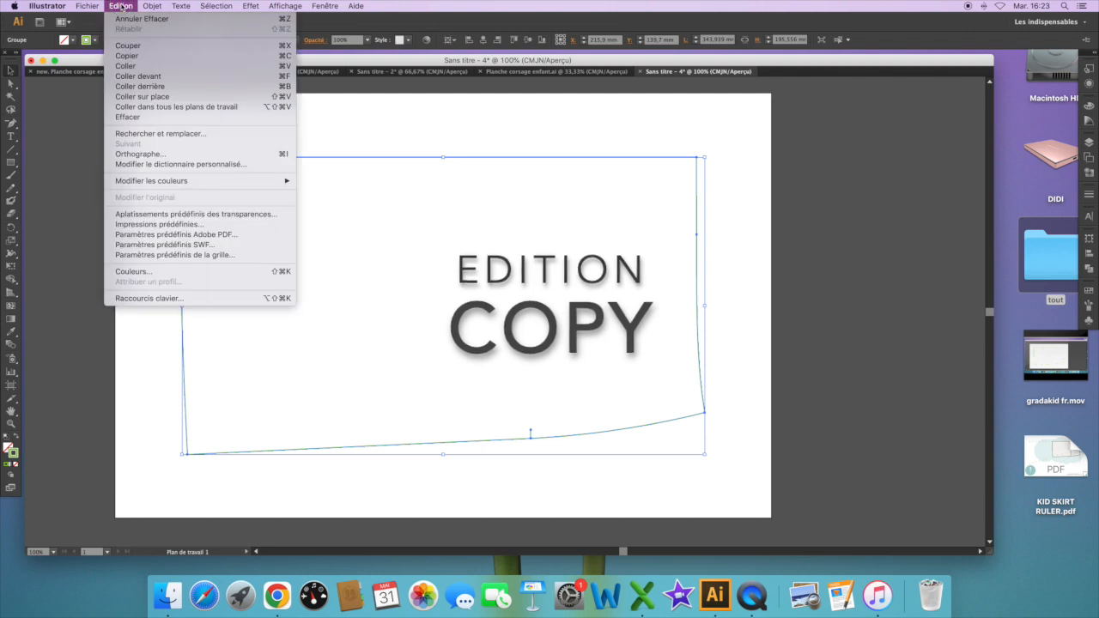
pyautogui.click(143, 70)
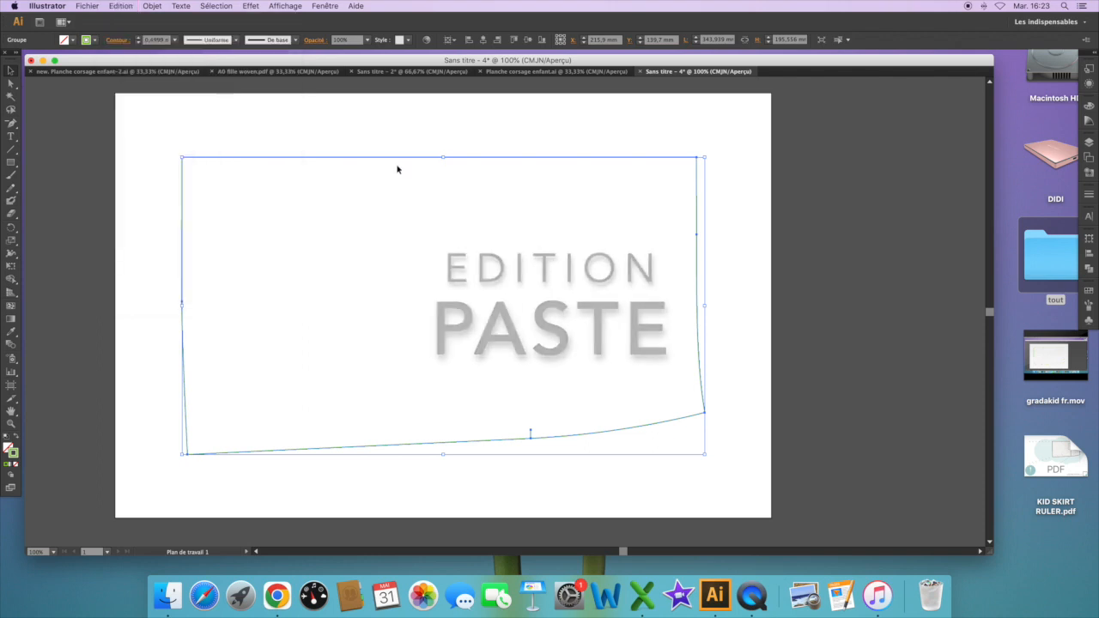
pyautogui.press('super+c')
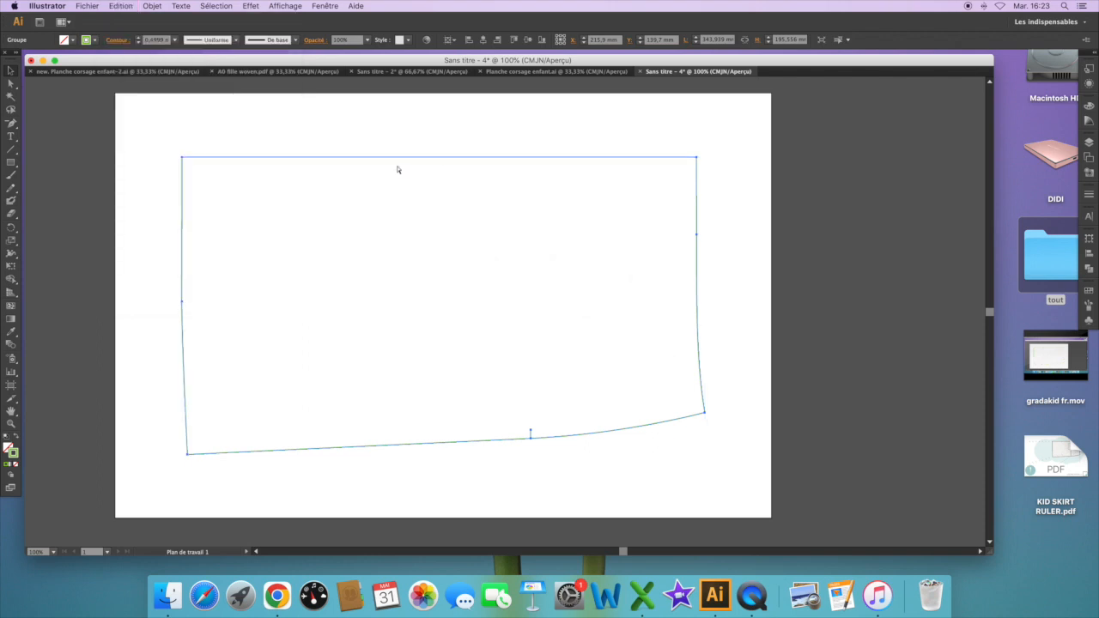
pyautogui.press('super+v')
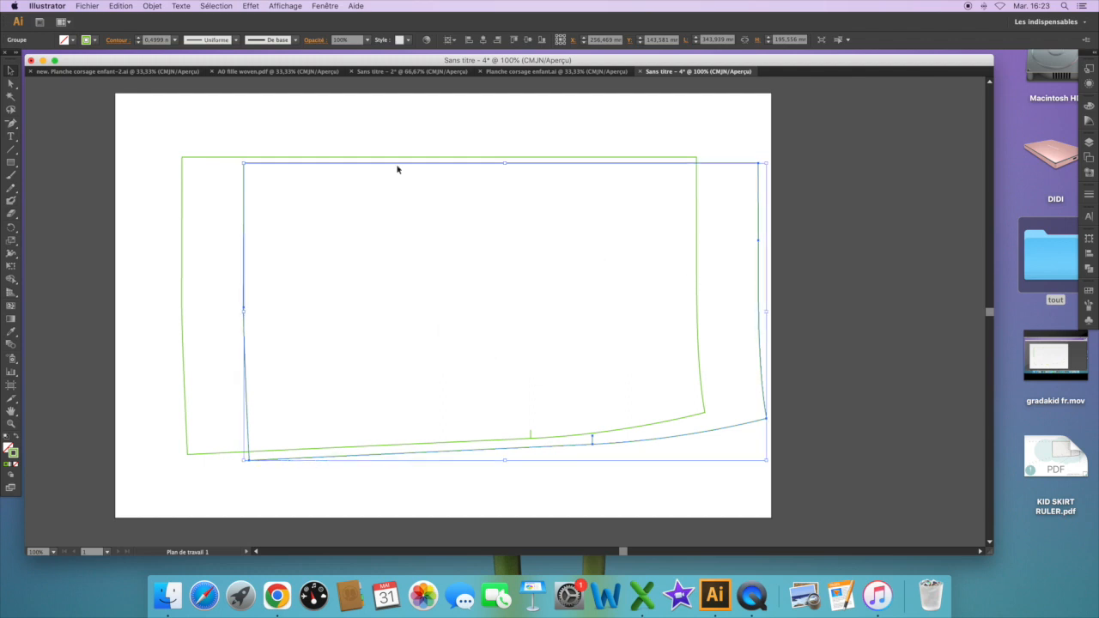
pyautogui.moveTo(713, 166); pyautogui.dragTo(689, 202)
pyautogui.click(476, 139)
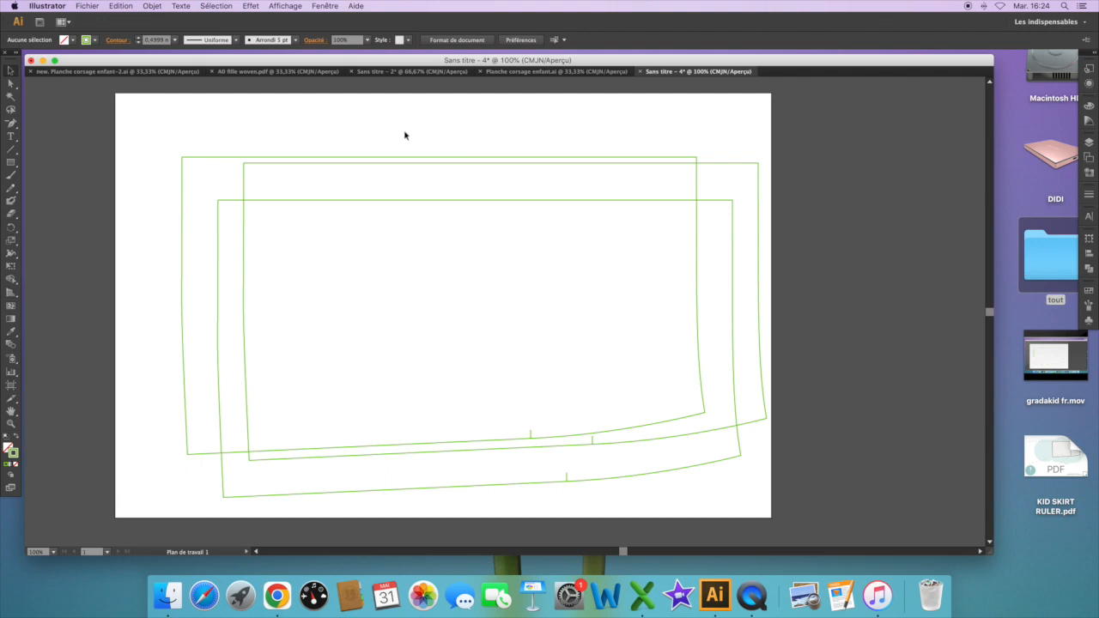
# - Stack the three skirt pieces exactly by aligning them to their horizontal and vertical centres
pyautogui.moveTo(400, 132); pyautogui.dragTo(417, 224)
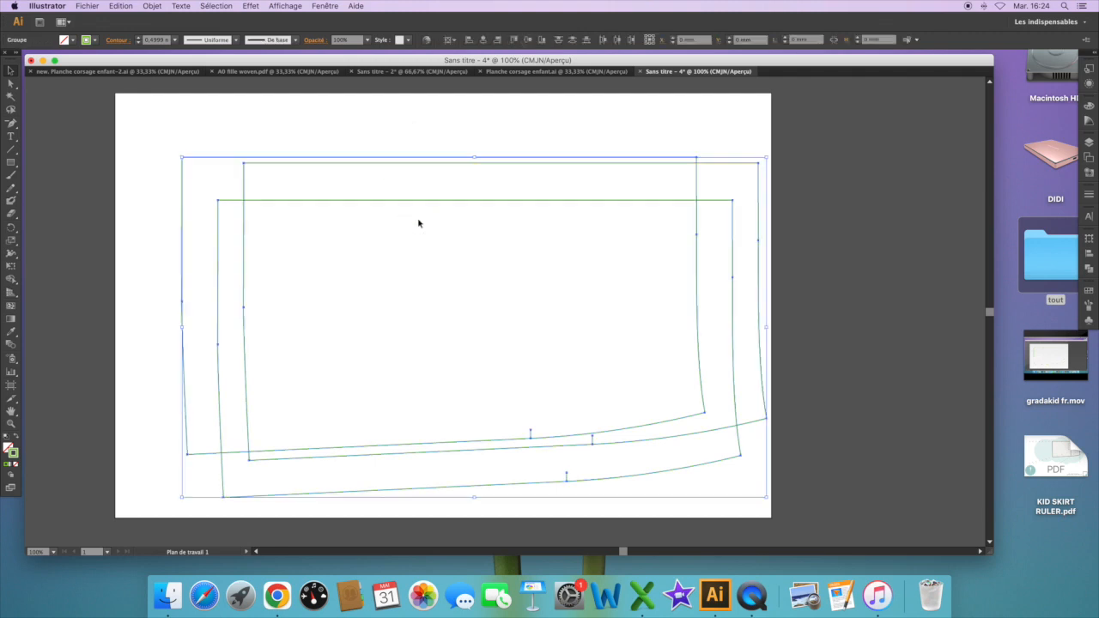
pyautogui.click(484, 41)
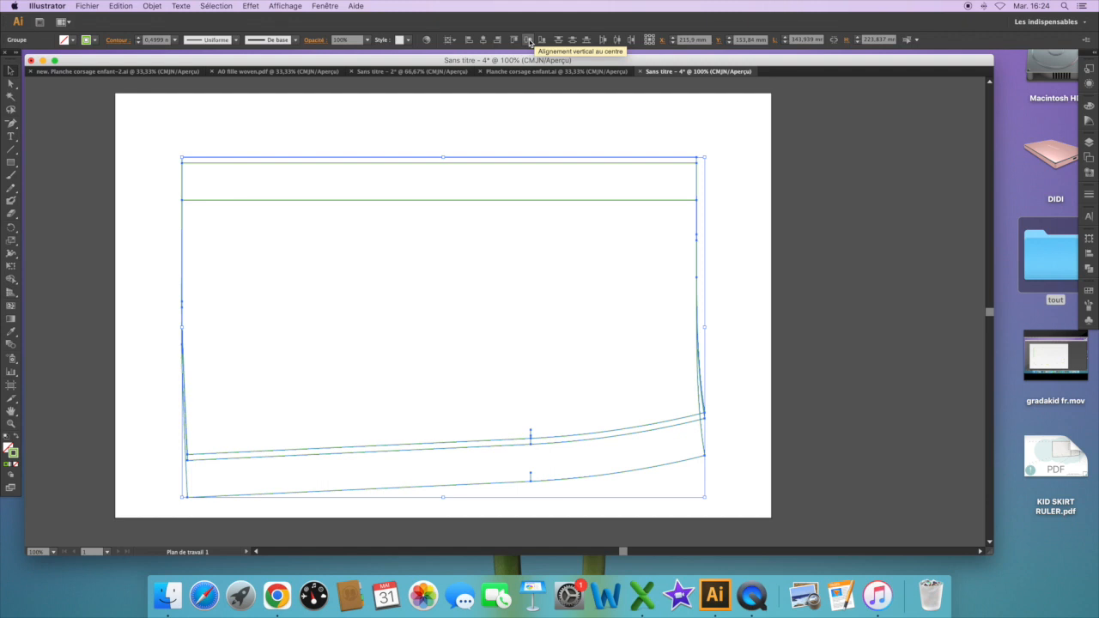
pyautogui.click(530, 42)
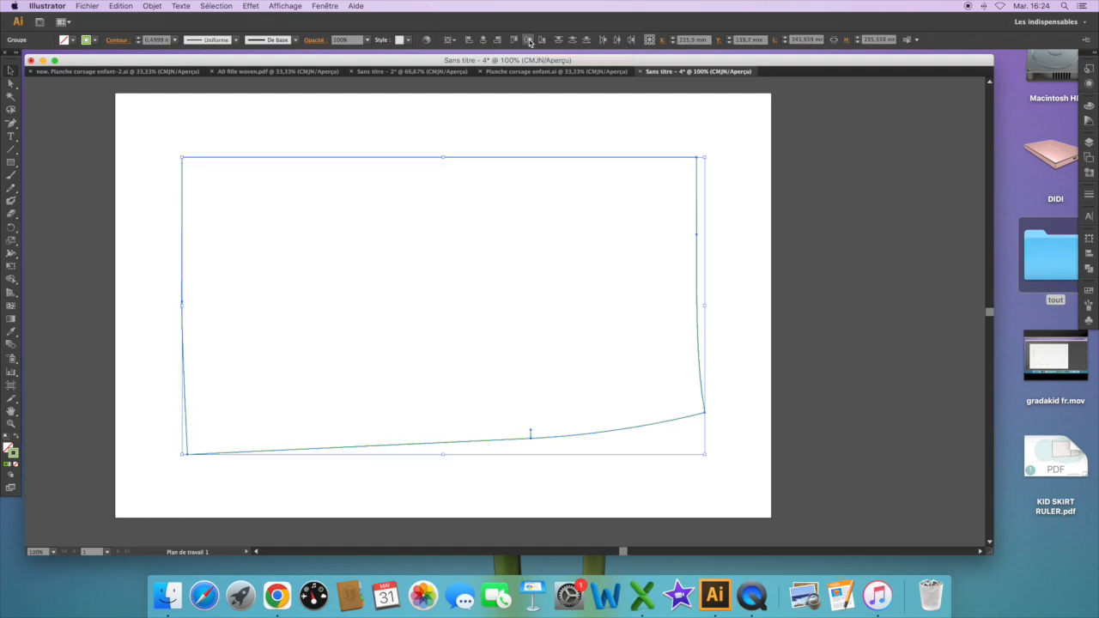
pyautogui.click(368, 282)
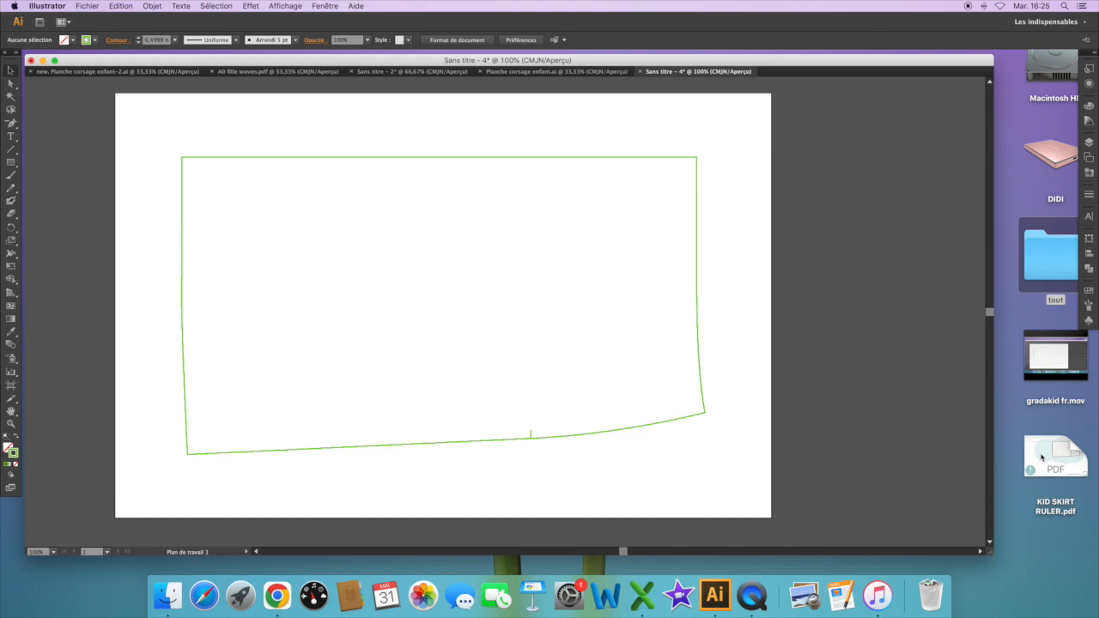
# - Place KID SKIRT RULER.pdf in the pattern document as embedded artwork and send it to the back
pyautogui.moveTo(1041, 458); pyautogui.dragTo(563, 314)
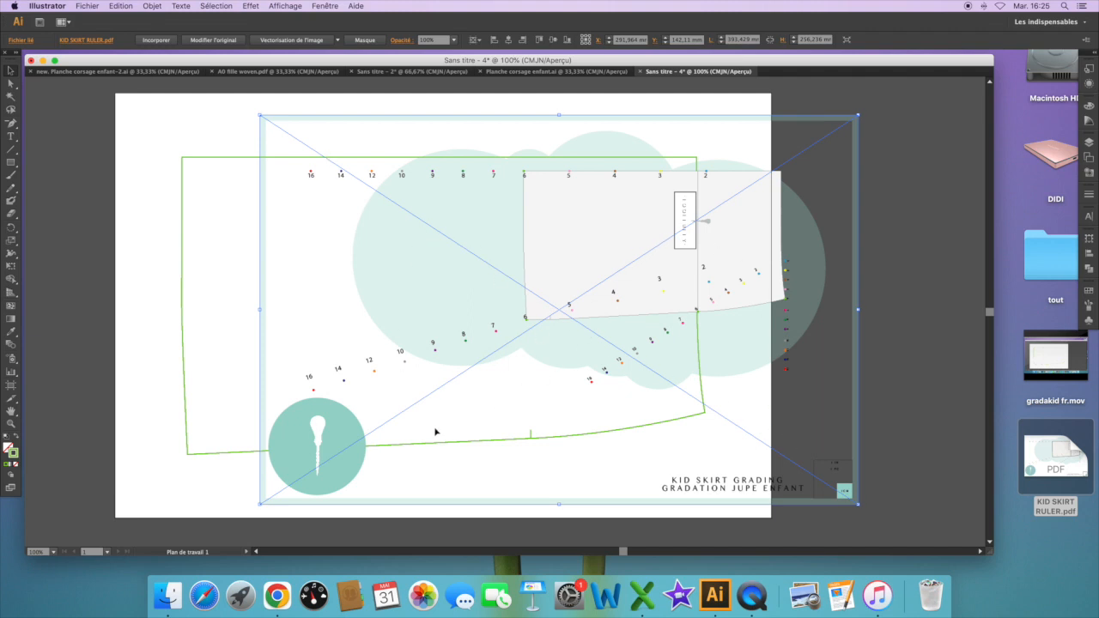
pyautogui.click(155, 40)
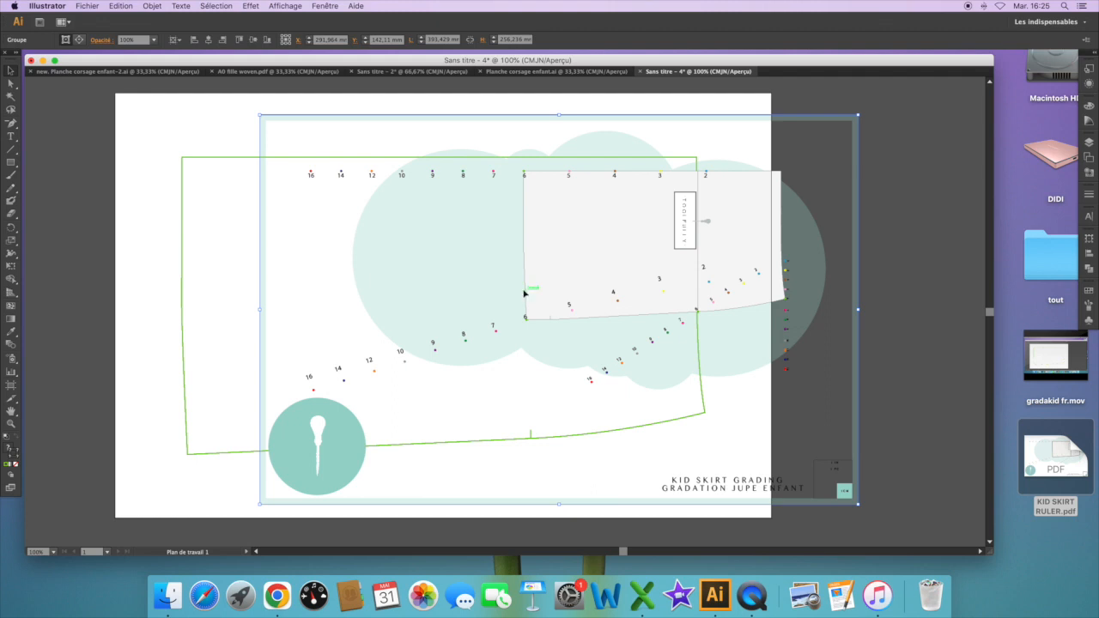
pyautogui.rightClick(560, 255)
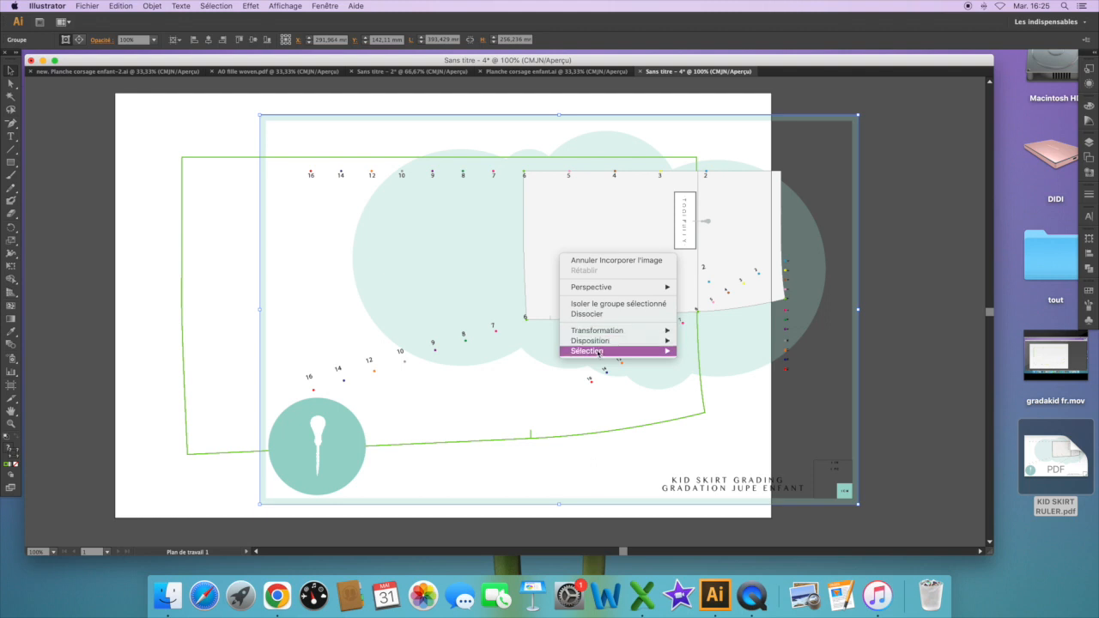
pyautogui.moveTo(577, 342)
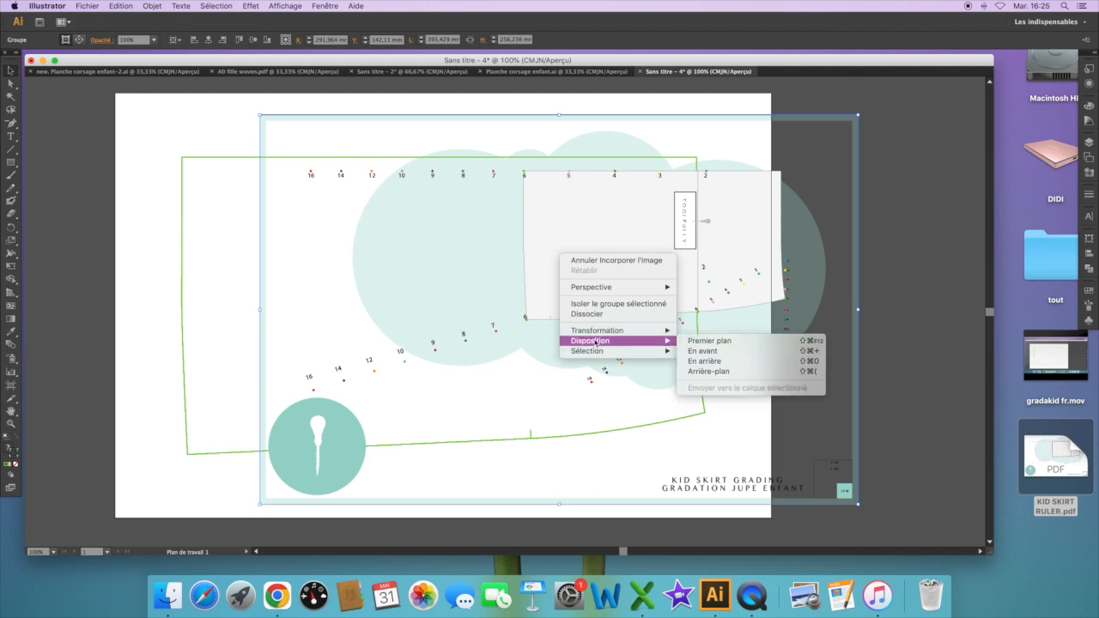
pyautogui.click(709, 371)
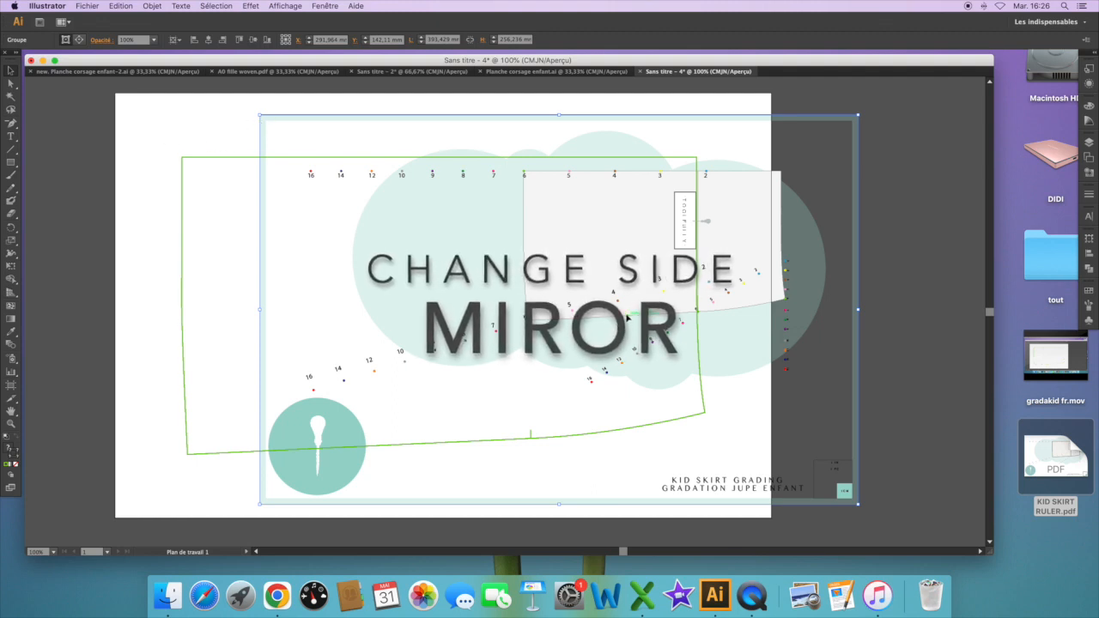
# - Move the skirt ruler about 51 mm left and 76 mm down so its lower-right corner point meets the skirt piece's corner
pyautogui.moveTo(147, 134); pyautogui.dragTo(194, 171)
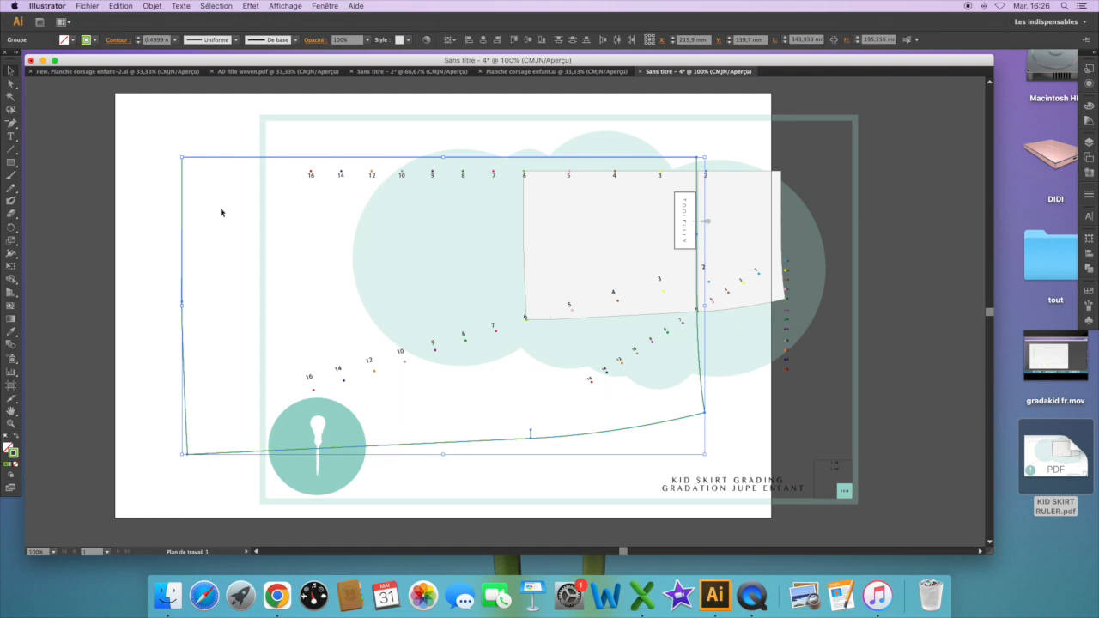
pyautogui.click(221, 212)
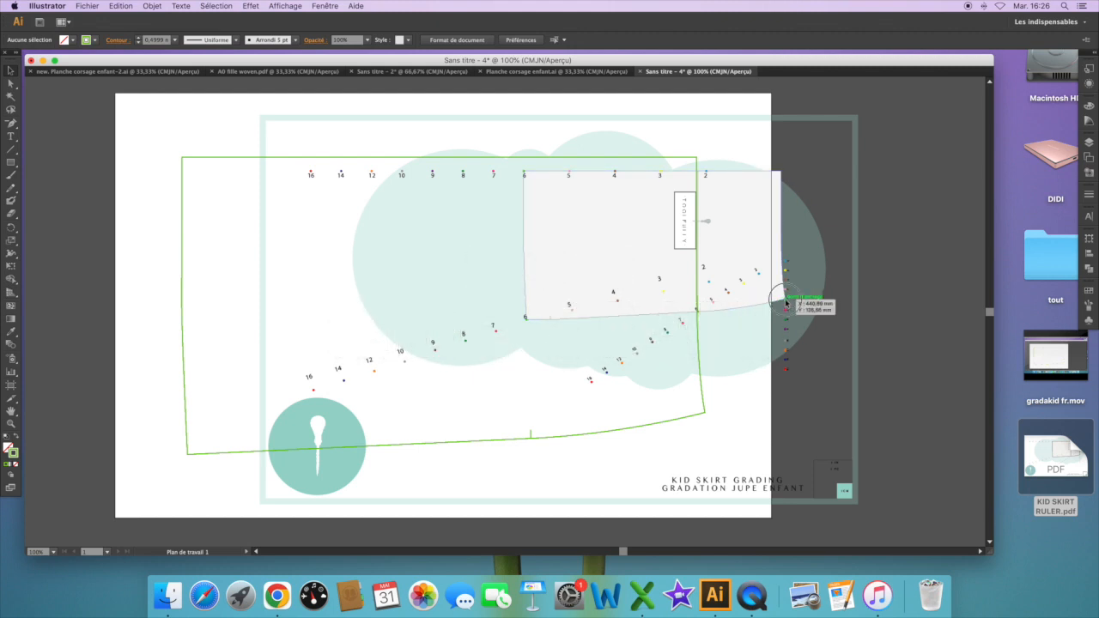
pyautogui.moveTo(785, 302); pyautogui.dragTo(708, 419)
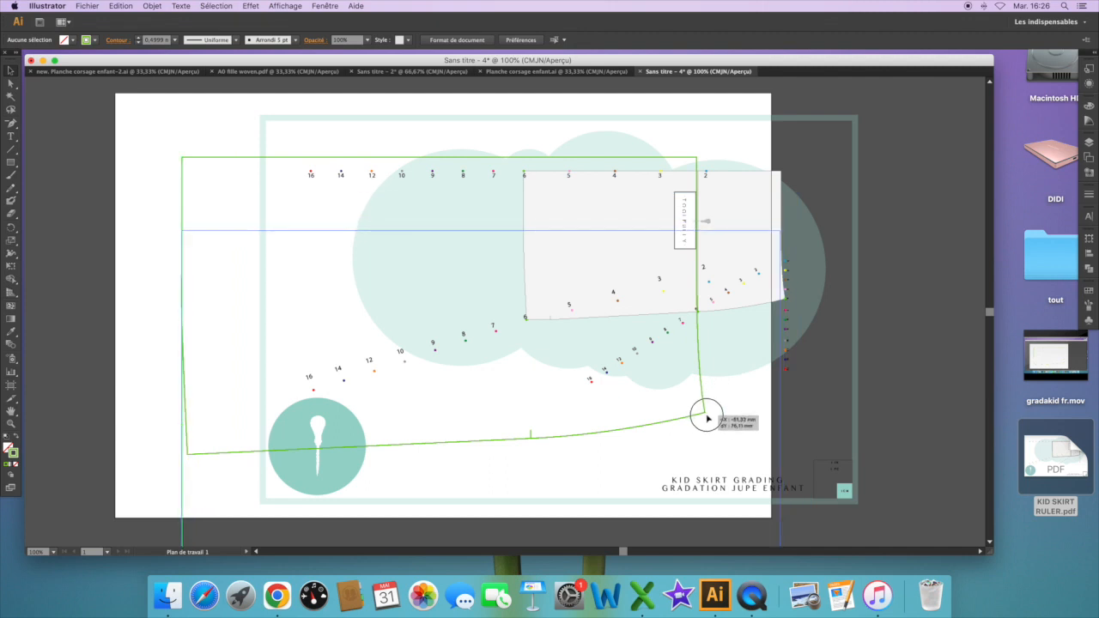
pyautogui.moveTo(708, 419); pyautogui.dragTo(718, 422)
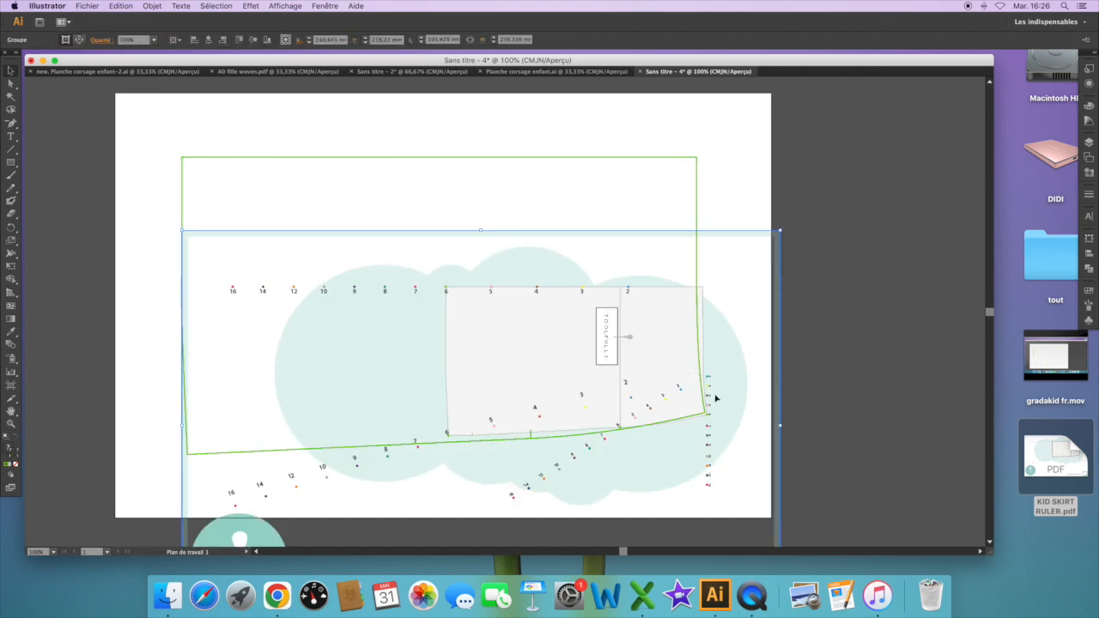
# - Fine-tune the ruler's position so its size 6 point in the outer column sits exactly on the skirt piece's lower-right corner
pyautogui.scroll(-4, 716, 398)
pyautogui.hscroll(2, 716, 398)
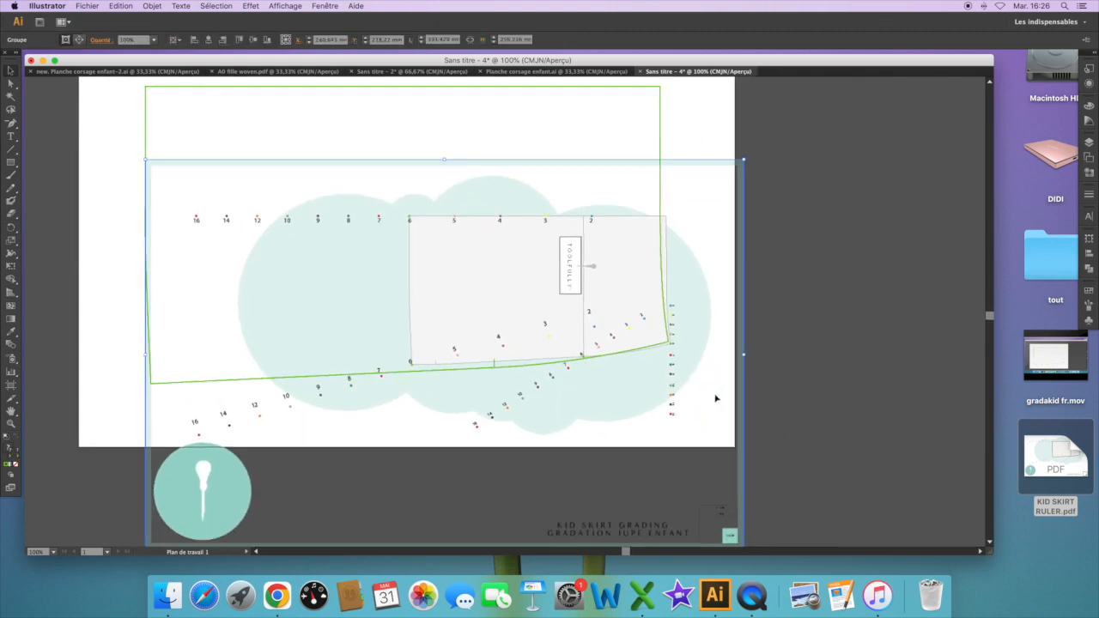
pyautogui.press('super+equal')
pyautogui.press('super+equal')
pyautogui.press('super+equal')
pyautogui.press('super+equal')
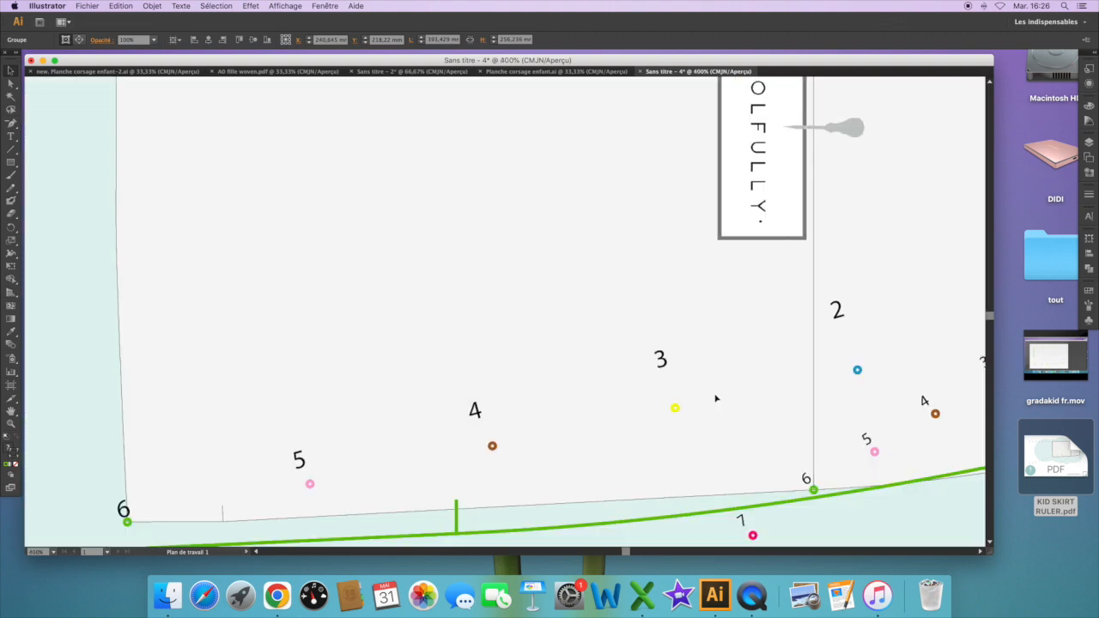
pyautogui.hscroll(15, 716, 398)
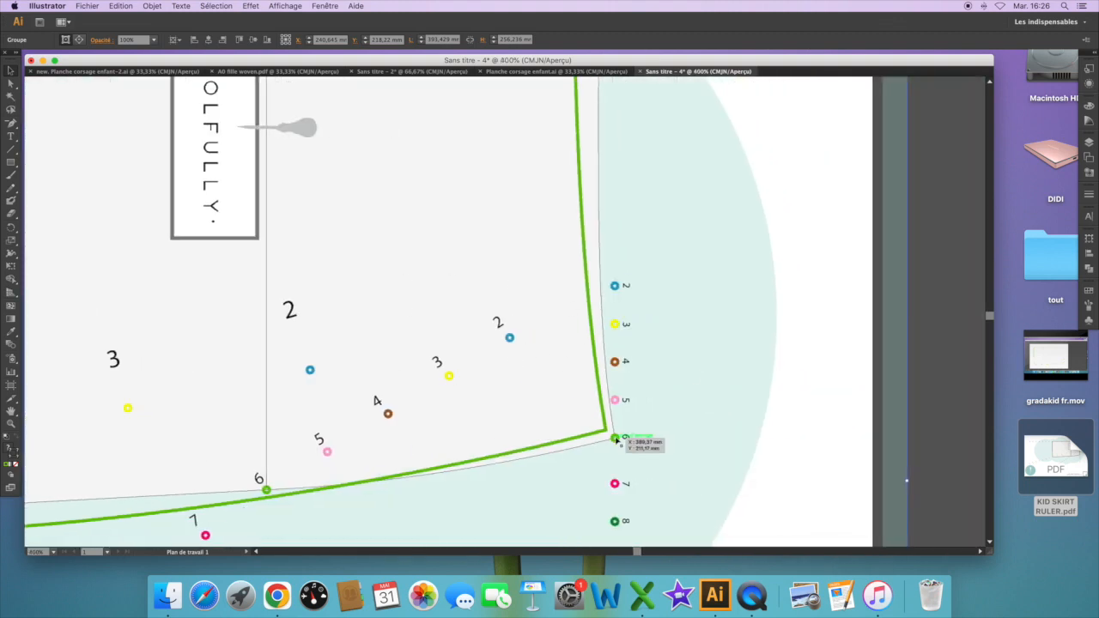
pyautogui.click(615, 440)
pyautogui.moveTo(616, 441); pyautogui.dragTo(606, 429)
# - Move the lower-right corner anchor of one skirt copy down to the ruler's size 16 point using Direct Selection
pyautogui.press('super+minus')
pyautogui.scroll(-8, 785, 412)
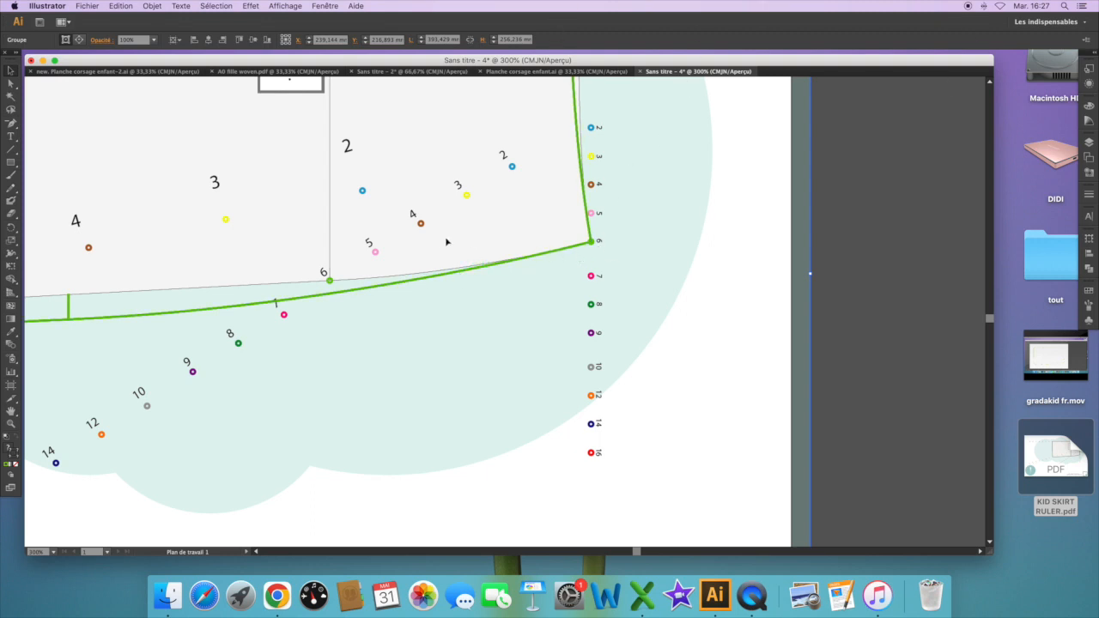
pyautogui.click(9, 84)
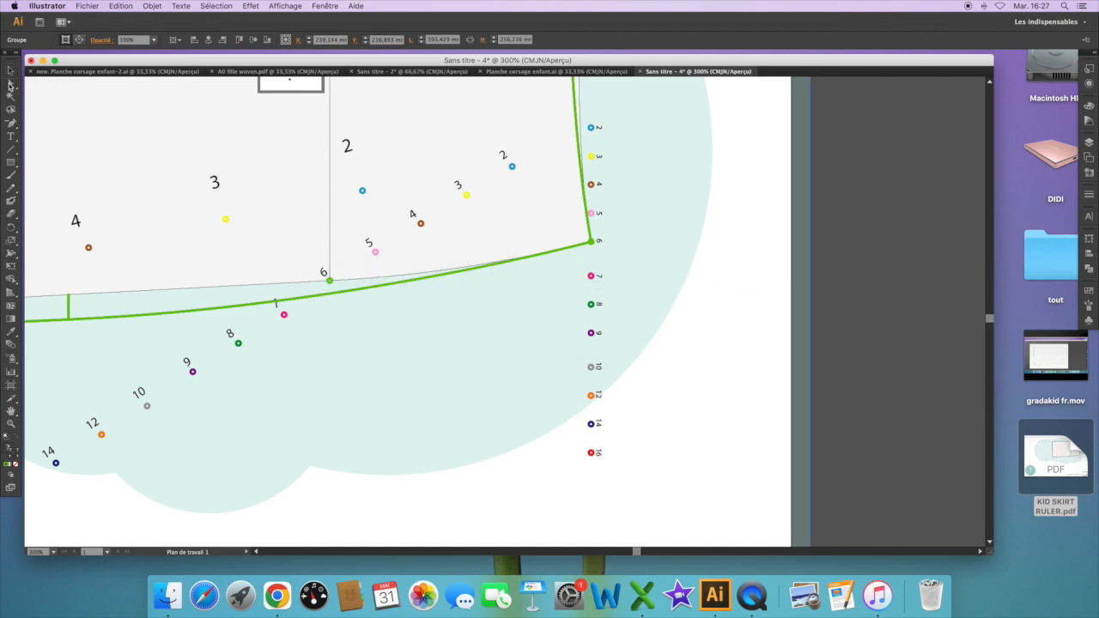
pyautogui.click(371, 294)
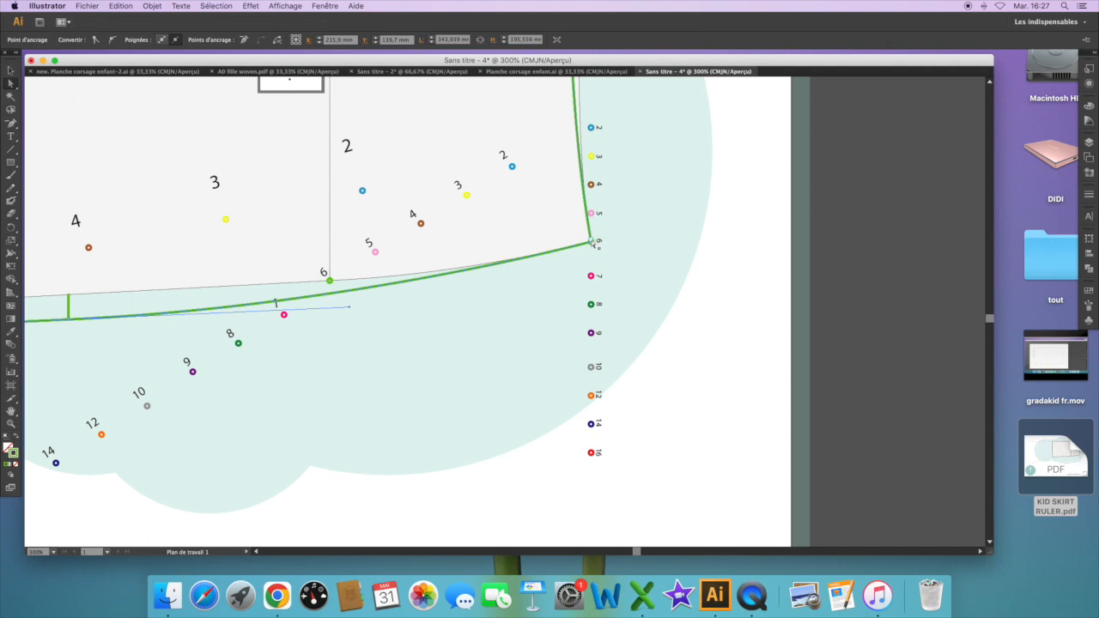
pyautogui.click(590, 244)
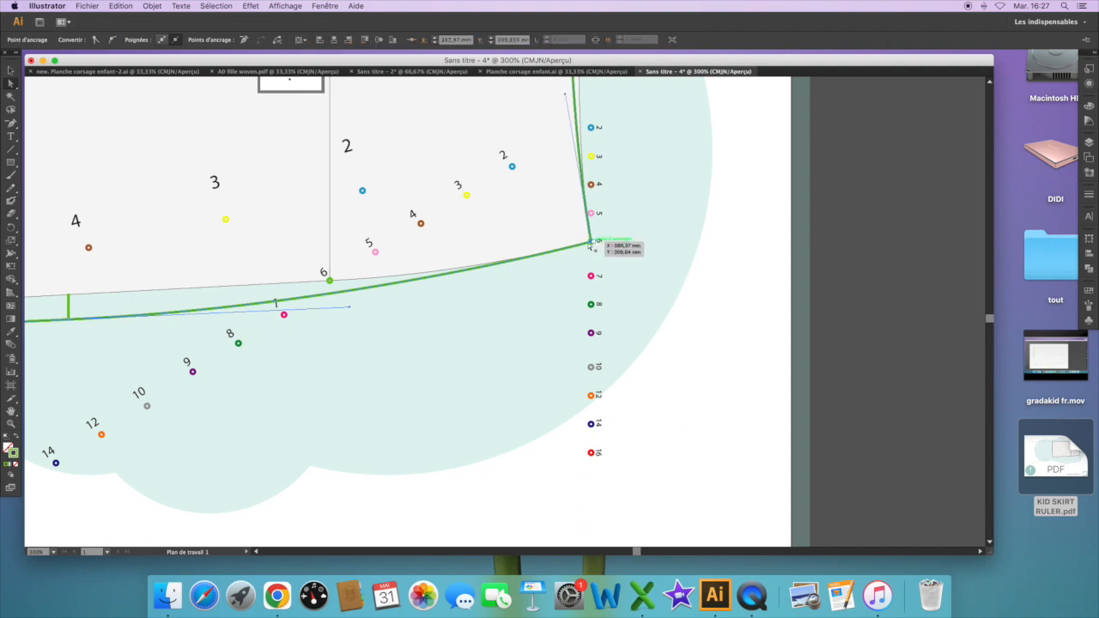
pyautogui.click(591, 243)
pyautogui.moveTo(591, 243); pyautogui.dragTo(576, 457)
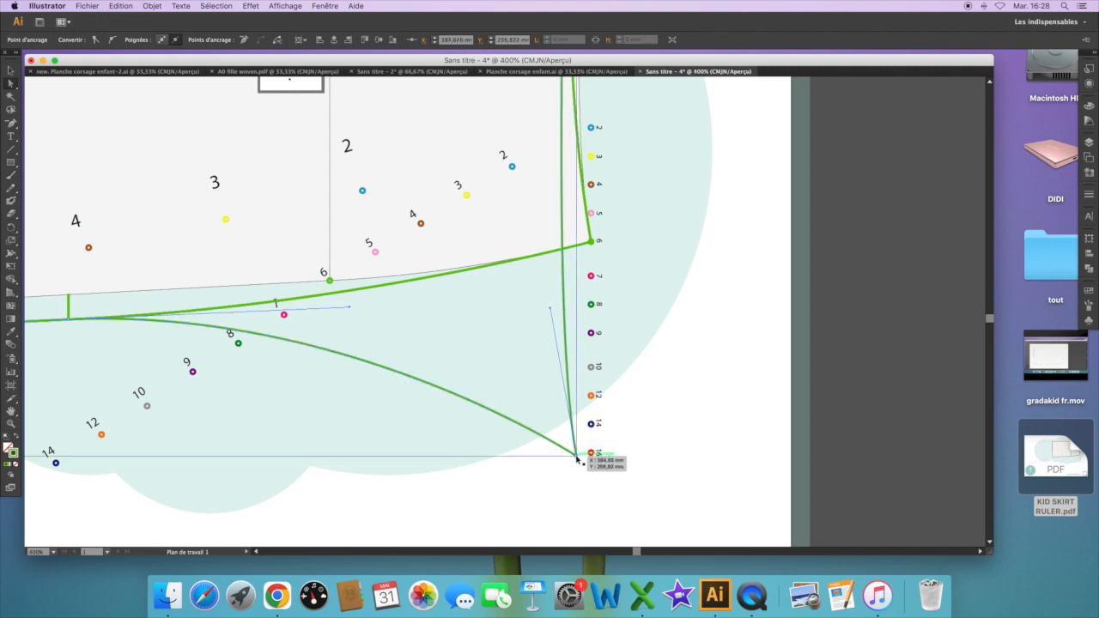
pyautogui.press('super+equal')
pyautogui.scroll(-3, 578, 461)
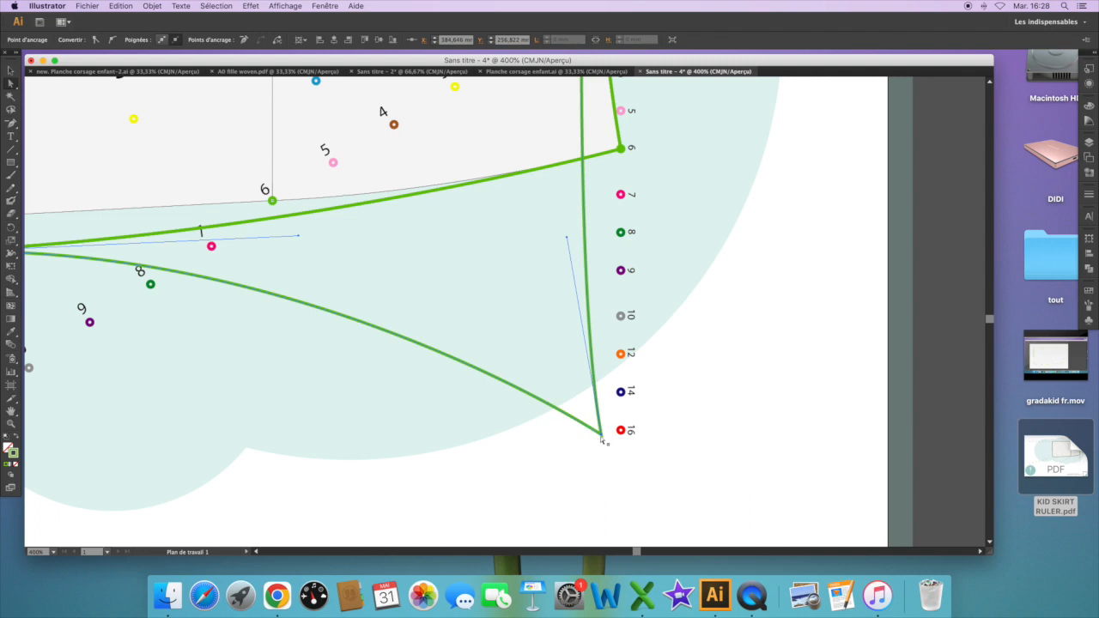
pyautogui.moveTo(601, 432); pyautogui.dragTo(621, 431)
# - Move the lower-right corner anchor of another skirt copy up from the size 6 point to the size 2 point
pyautogui.scroll(8, 711, 426)
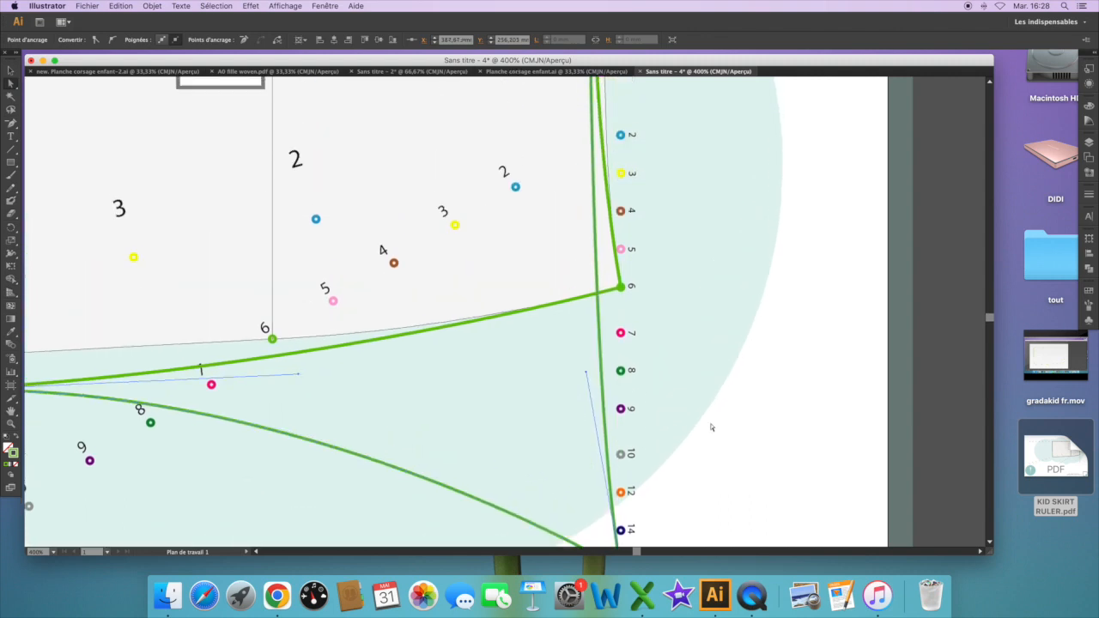
pyautogui.click(523, 353)
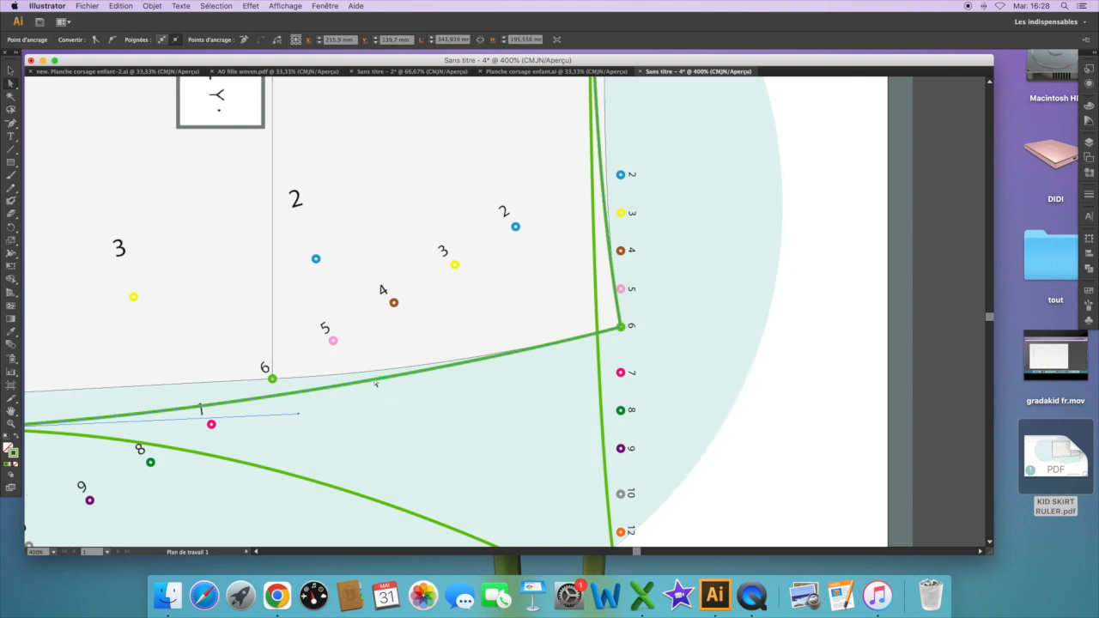
pyautogui.click(621, 328)
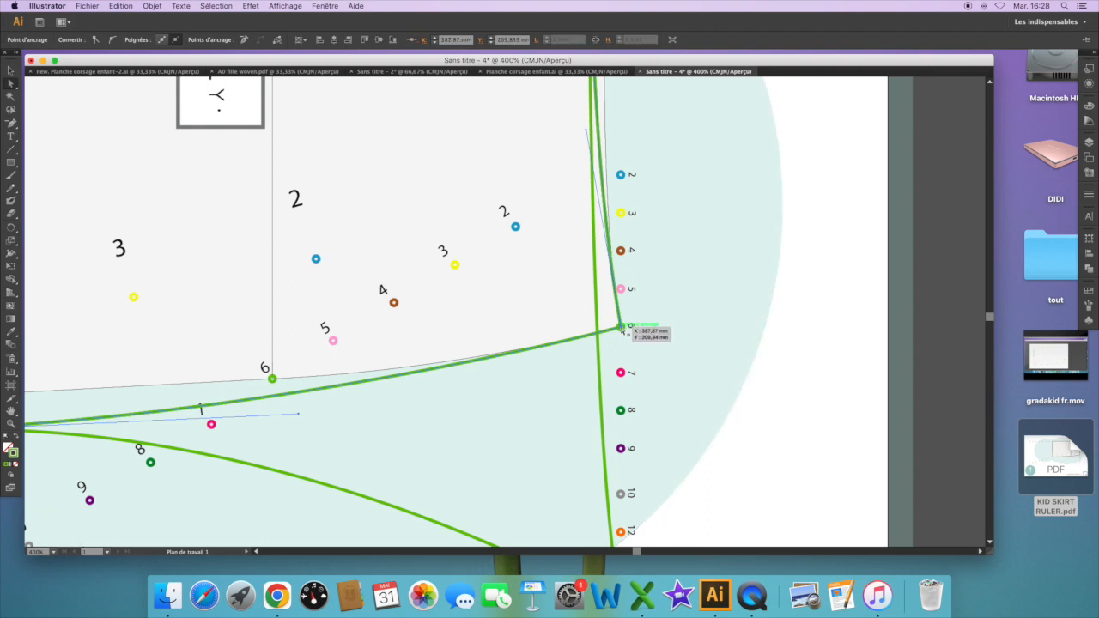
pyautogui.moveTo(621, 328); pyautogui.dragTo(621, 174)
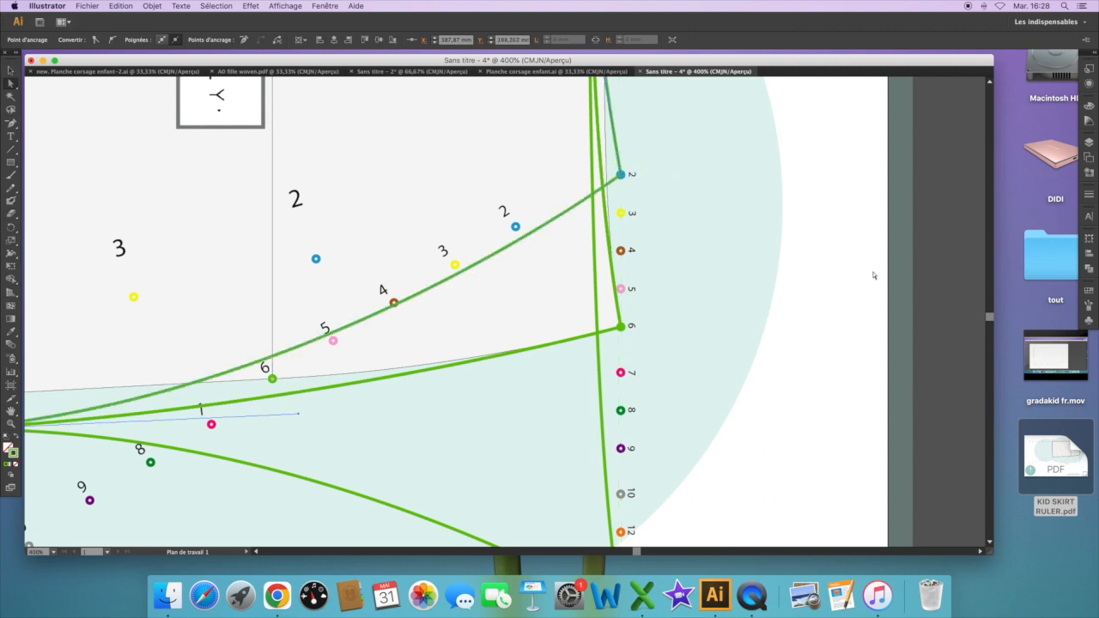
# - Move the skirt ruler about 401 mm horizontally to the right, clear of the skirt pieces and the artboard
pyautogui.press('super')
pyautogui.press('super+minus')
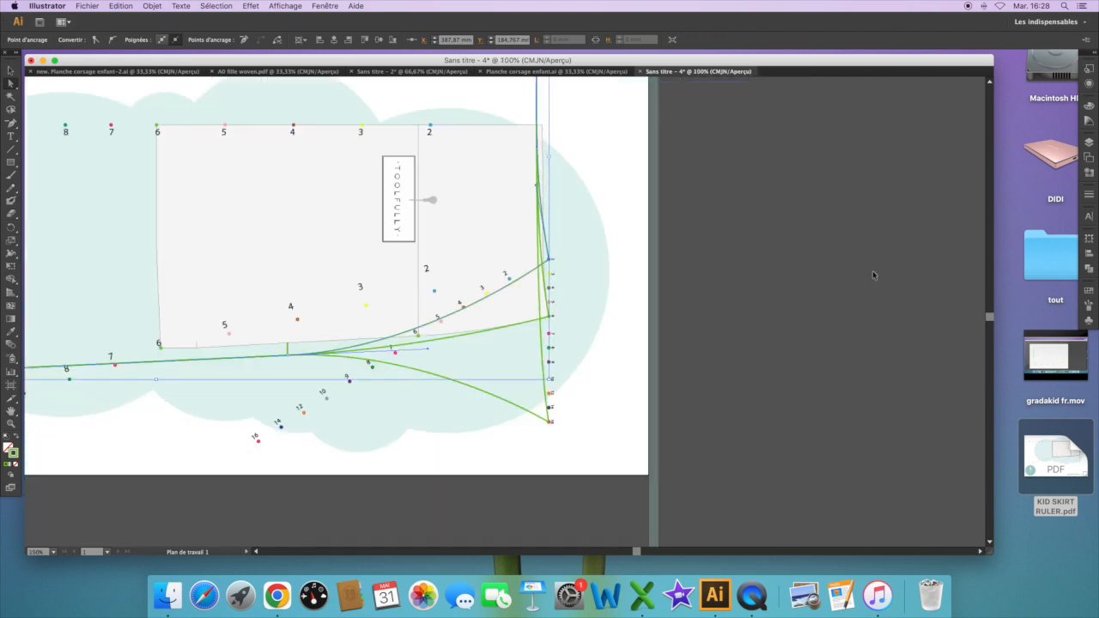
pyautogui.press('v')
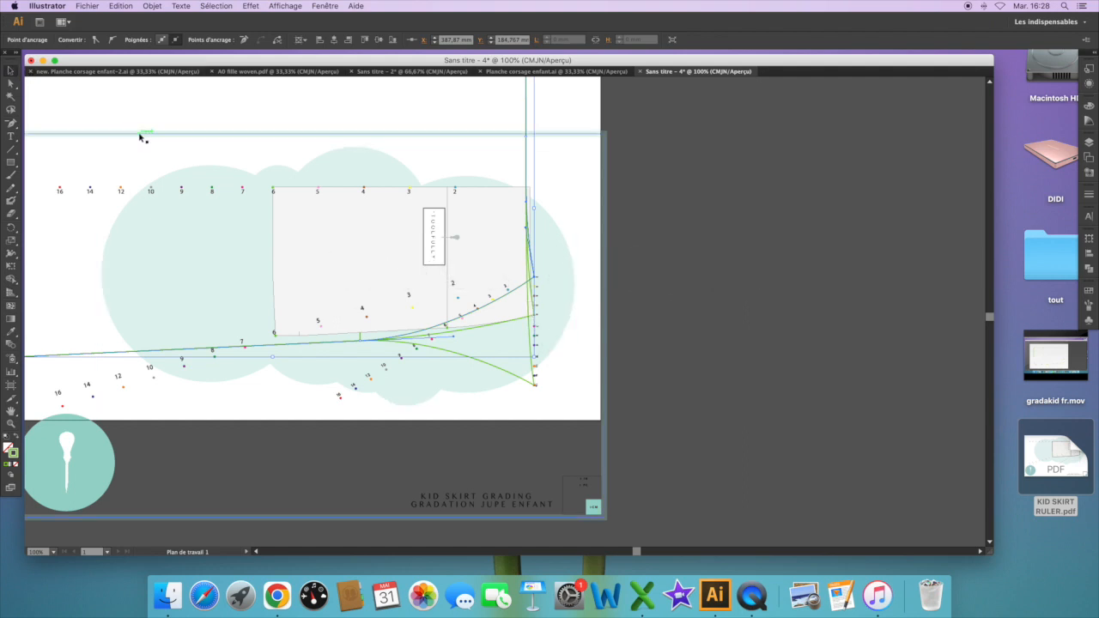
pyautogui.moveTo(142, 138); pyautogui.dragTo(749, 138)
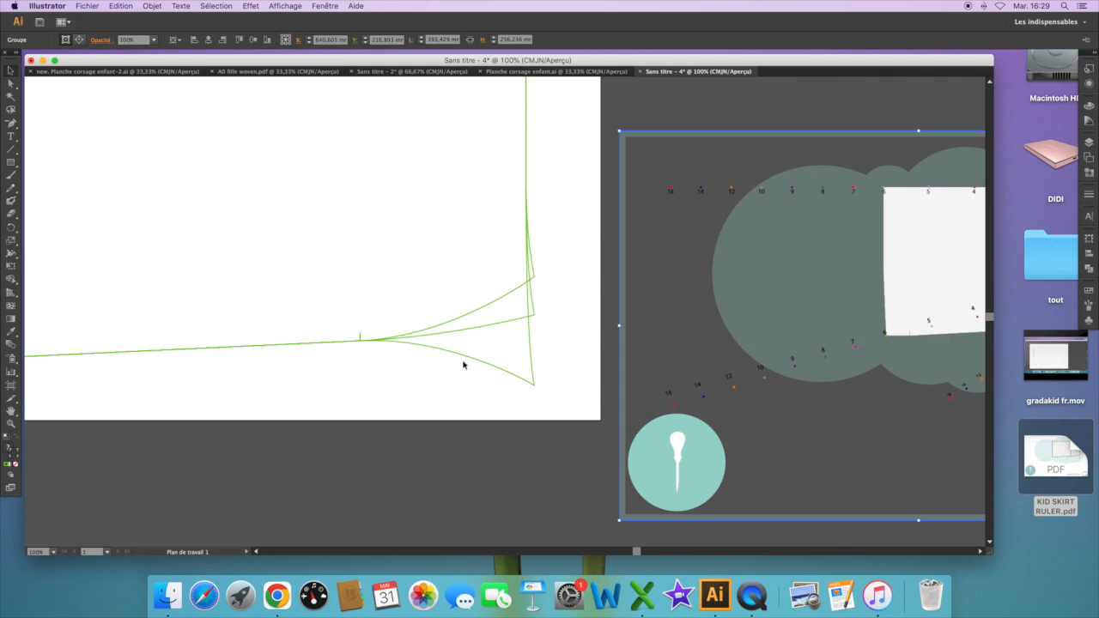
# - Recolour the size 16 skirt outline red by sampling the ruler's size 16 mark with the Eyedropper
pyautogui.hscroll(3, 821, 381)
pyautogui.scroll(1, 821, 381)
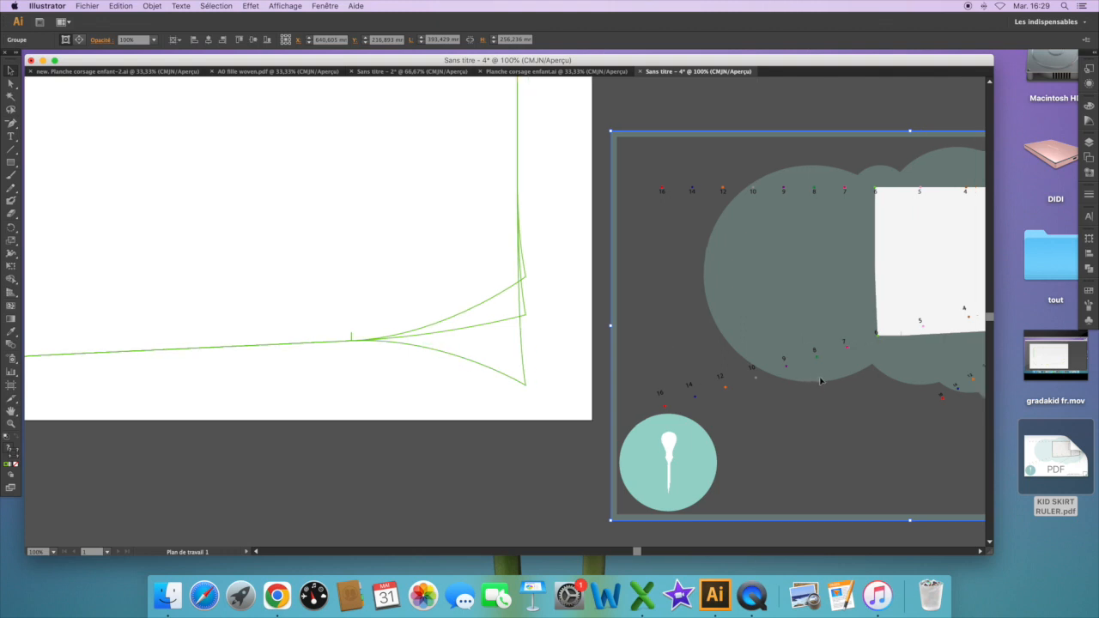
pyautogui.hscroll(3, 820, 382)
pyautogui.click(461, 204)
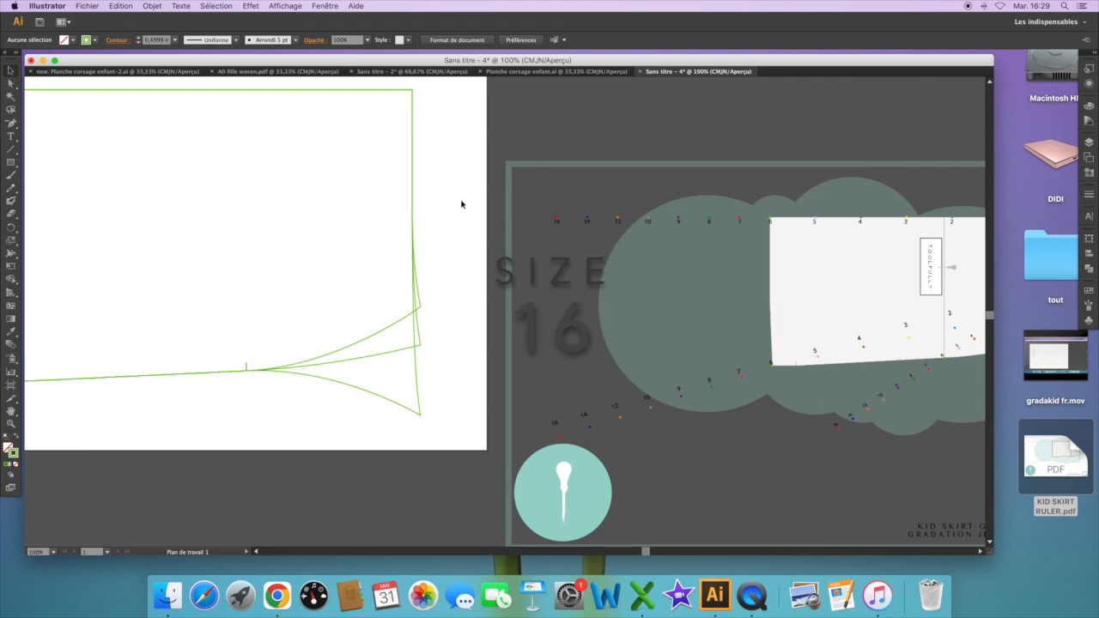
pyautogui.click(352, 390)
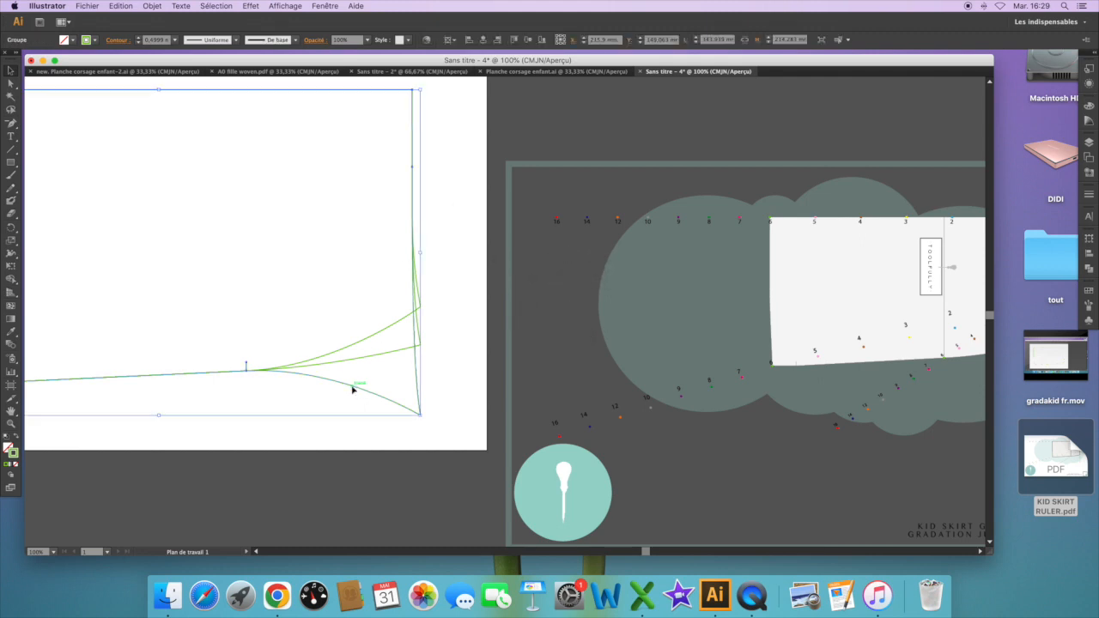
pyautogui.click(9, 334)
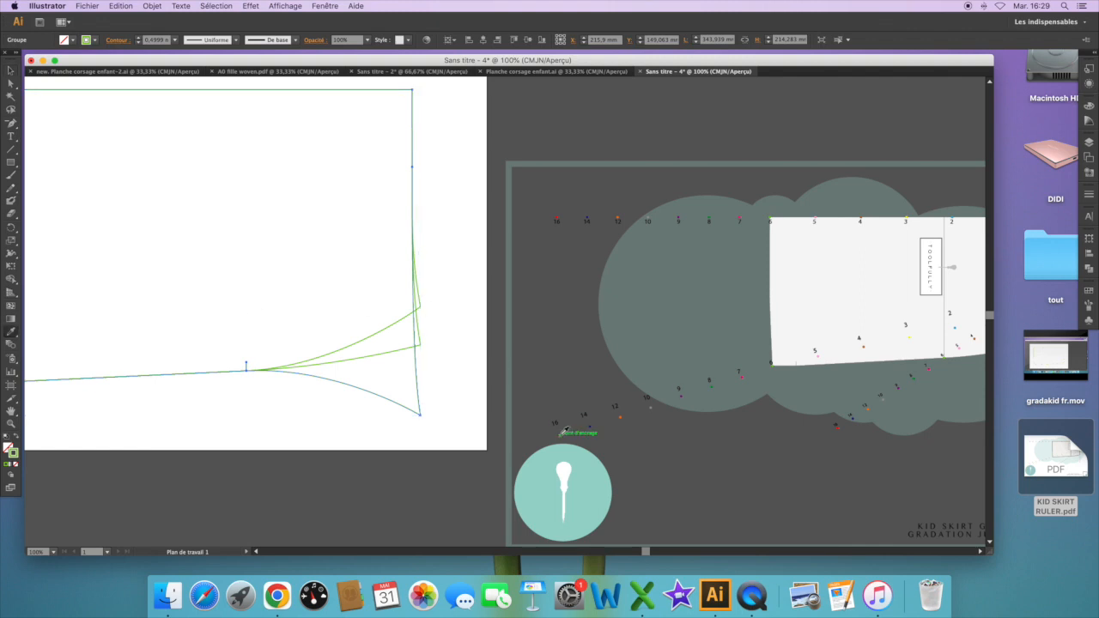
pyautogui.click(556, 426)
# - Recolour the size 2 skirt outline blue by sampling the ruler's size 2 mark with the Eyedropper, and deselect it
pyautogui.click(10, 71)
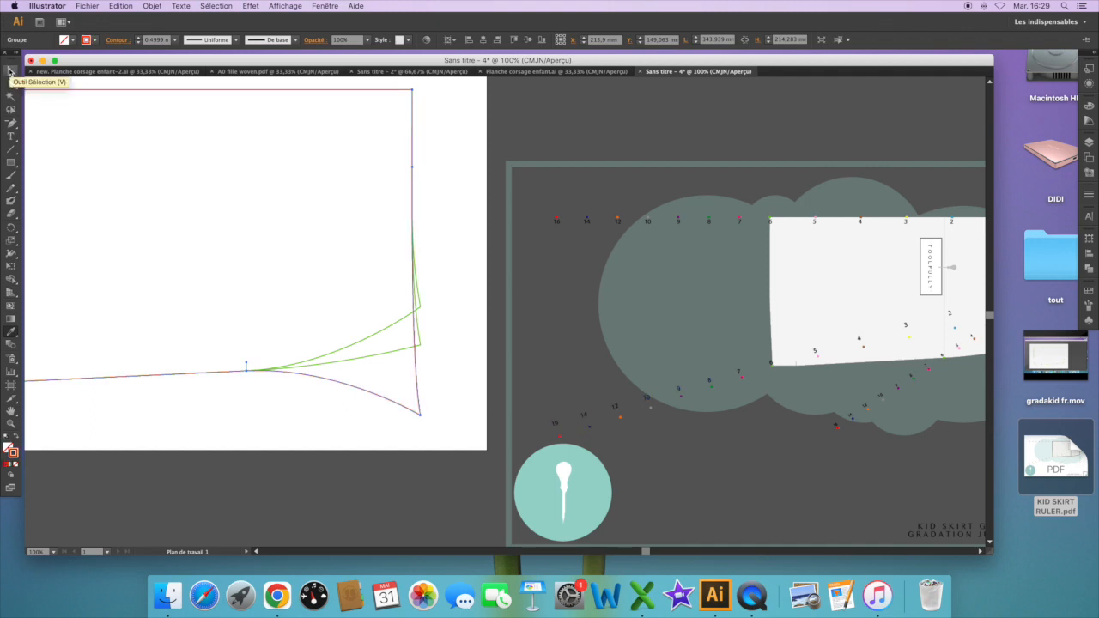
pyautogui.click(379, 334)
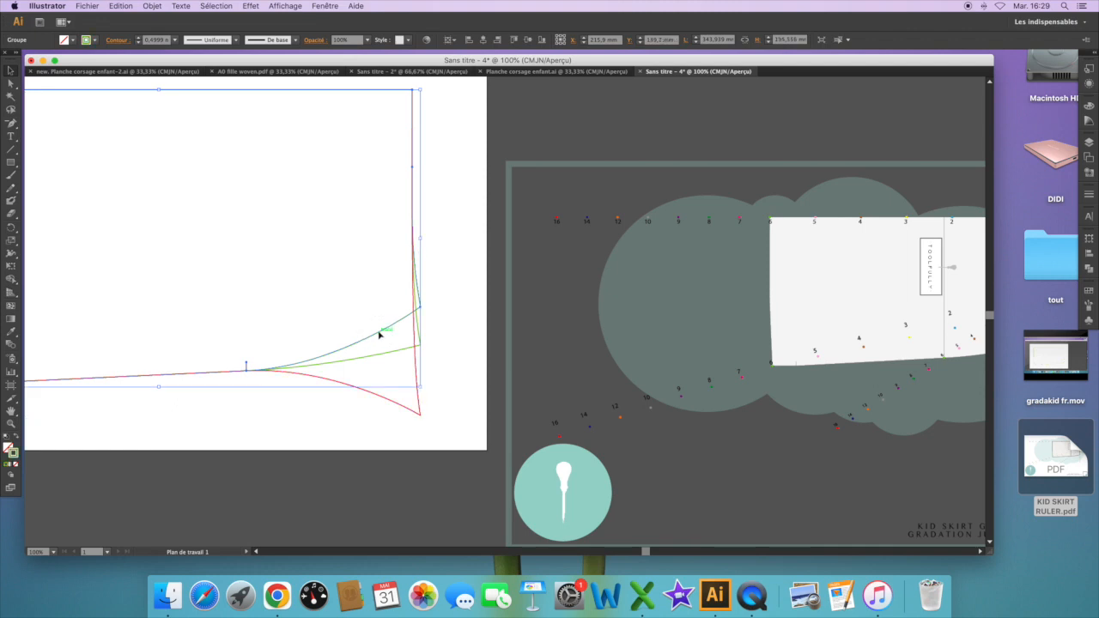
pyautogui.click(11, 335)
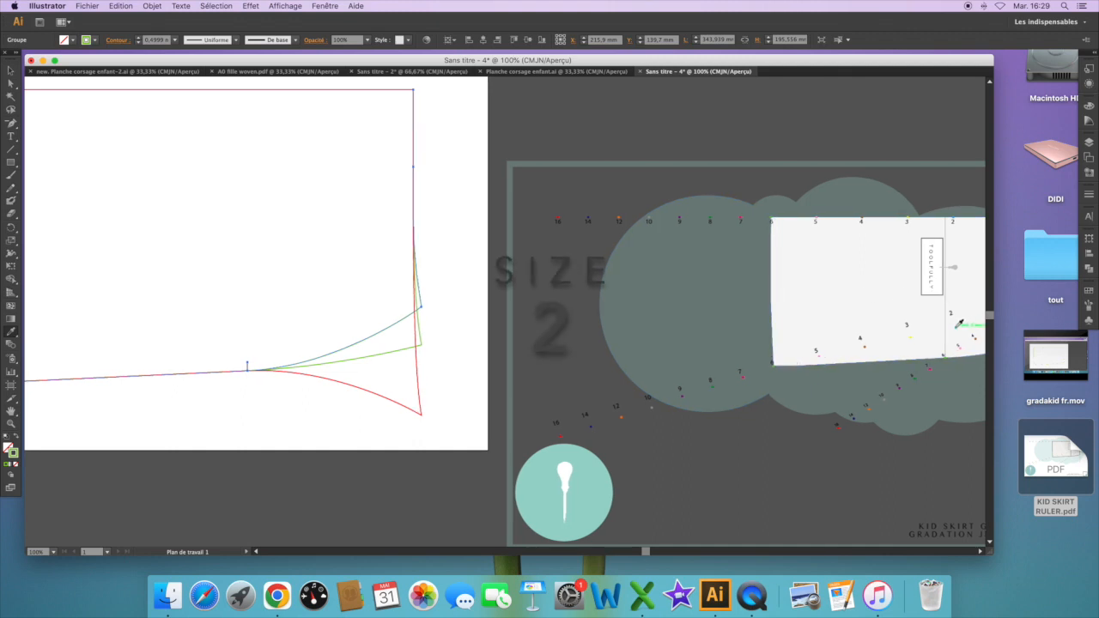
pyautogui.click(958, 328)
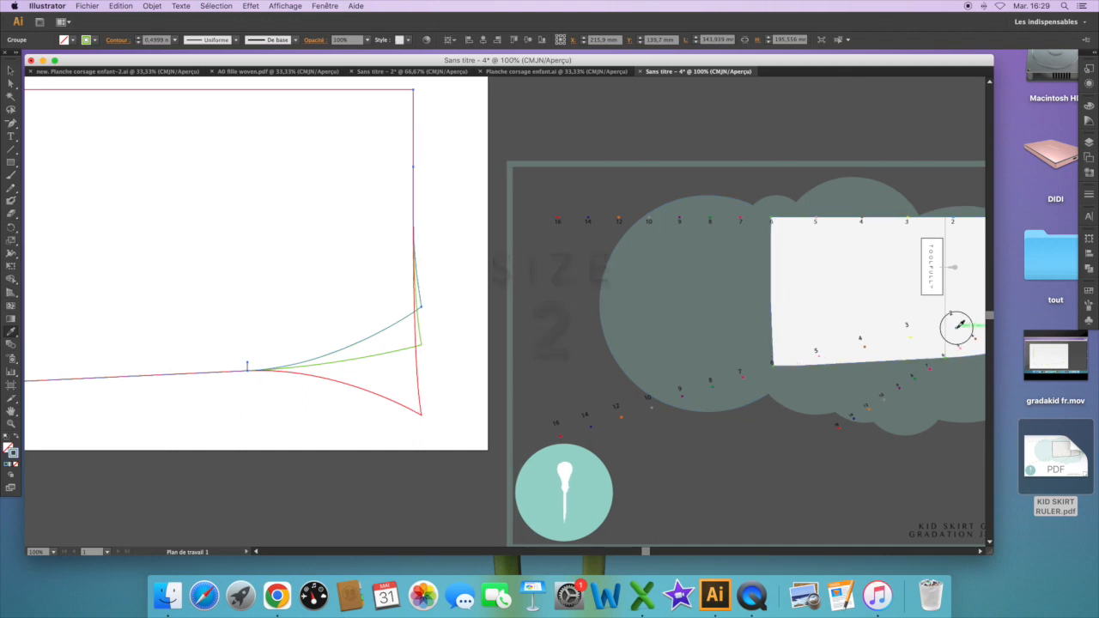
pyautogui.press('v')
pyautogui.click(444, 372)
# - Move the ruler back over the skirt pieces so its inner size 6 point meets the base of the notch on the lower edge
pyautogui.press('super+minus')
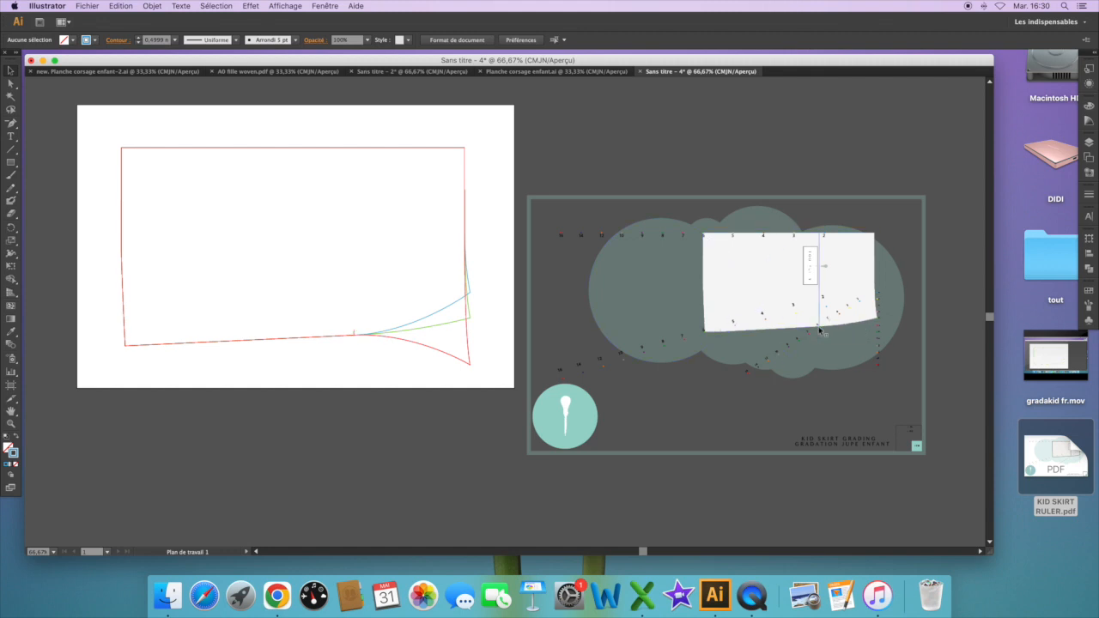
pyautogui.moveTo(820, 329); pyautogui.dragTo(354, 343)
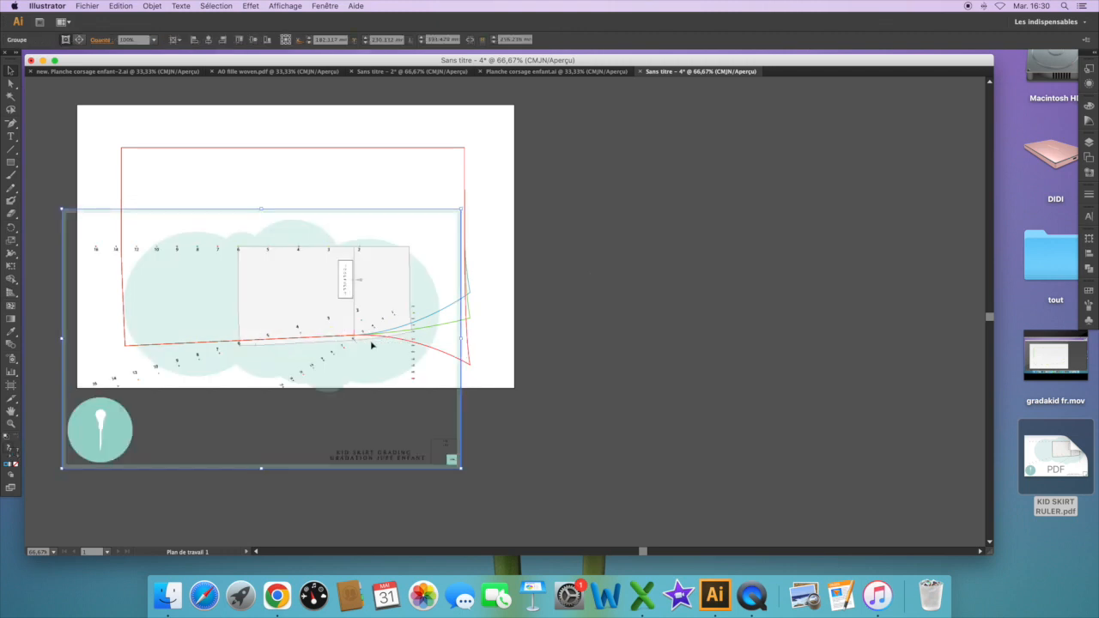
pyautogui.scroll(4, 371, 346)
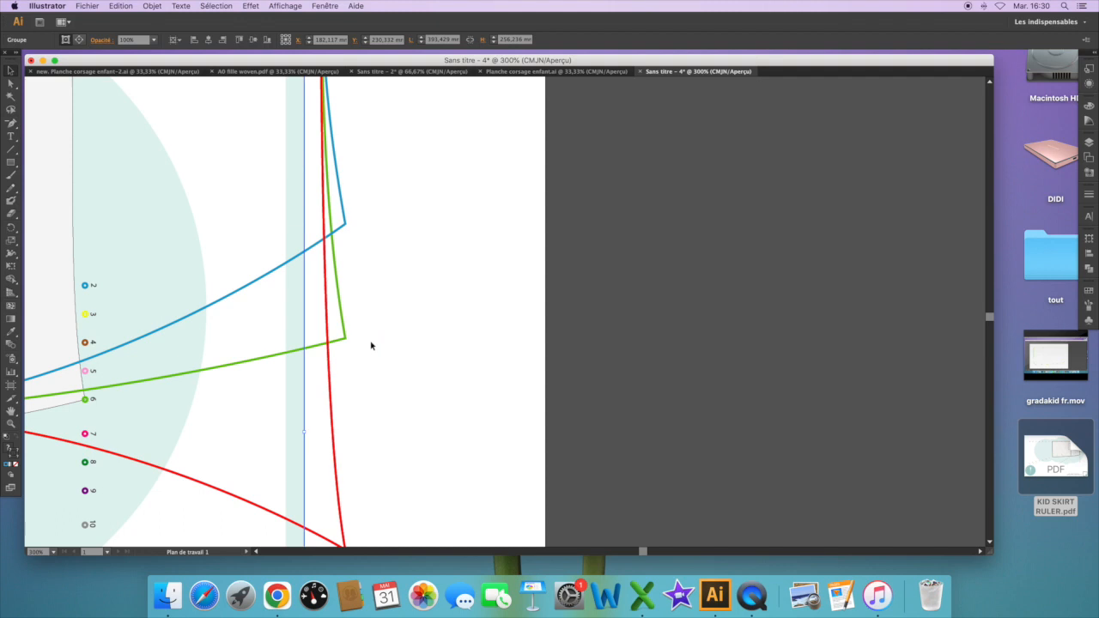
pyautogui.hscroll(-8, 372, 346)
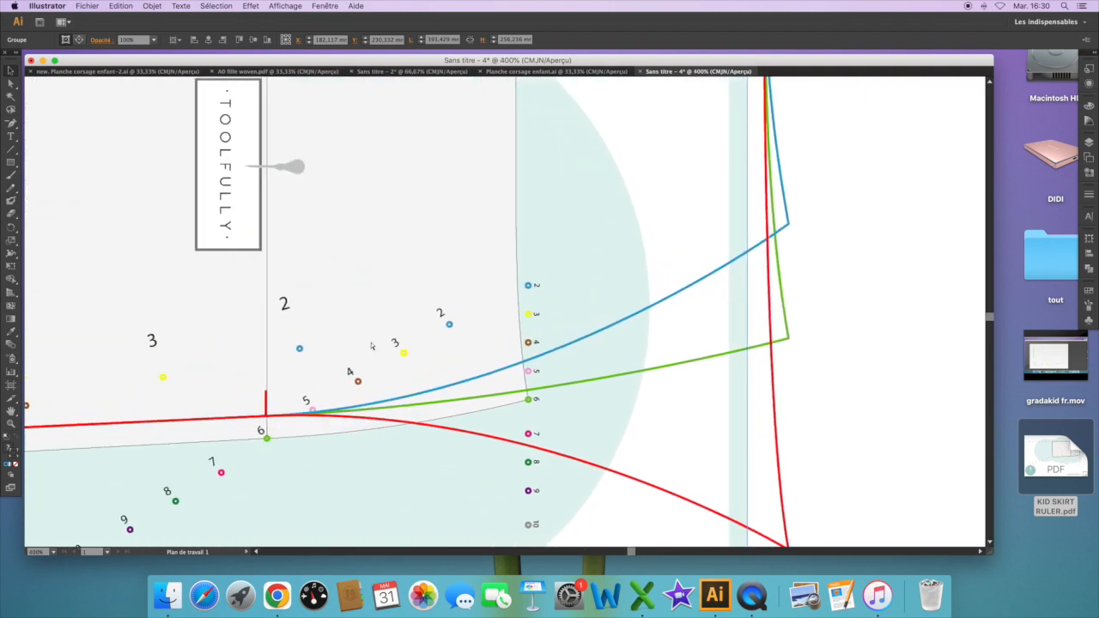
pyautogui.press('super+plus')
pyautogui.hscroll(-6, 372, 346)
pyautogui.scroll(-3, 372, 346)
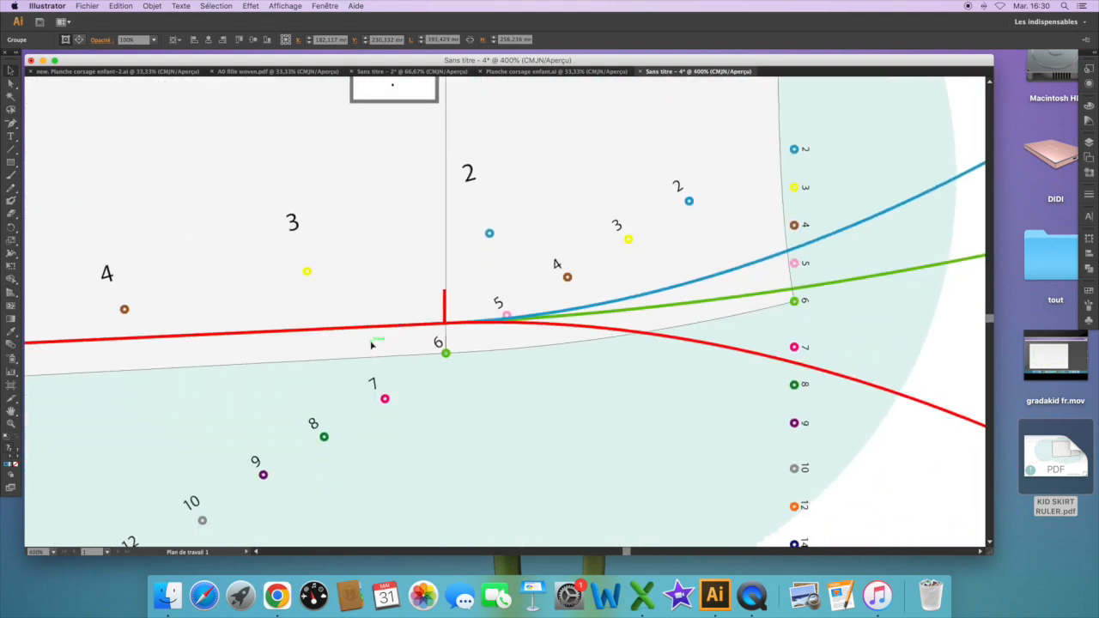
pyautogui.moveTo(446, 354); pyautogui.dragTo(445, 323)
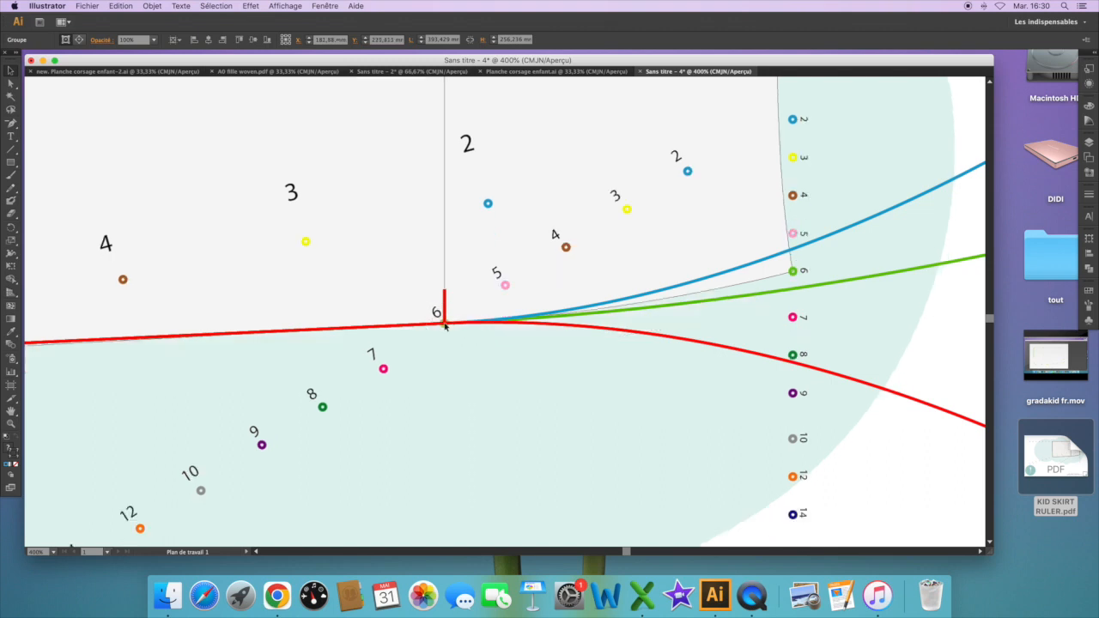
# - Move the red size 16 skirt's notch, with its anchor point on the lower edge, to the ruler's inner size 16 mark
pyautogui.scroll(-2, 464, 323)
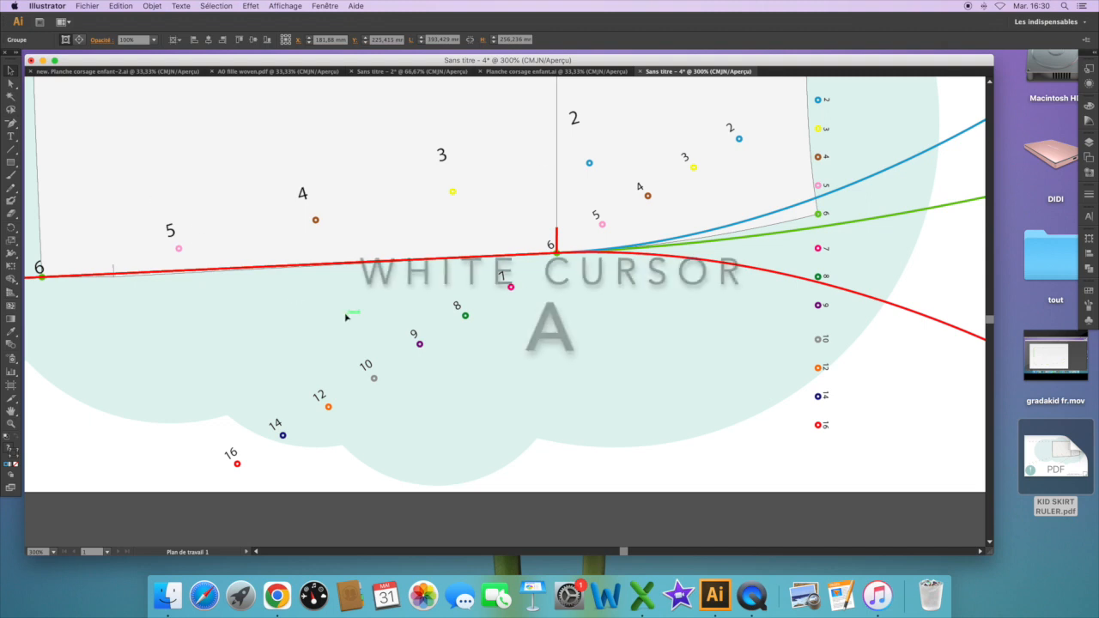
pyautogui.click(12, 86)
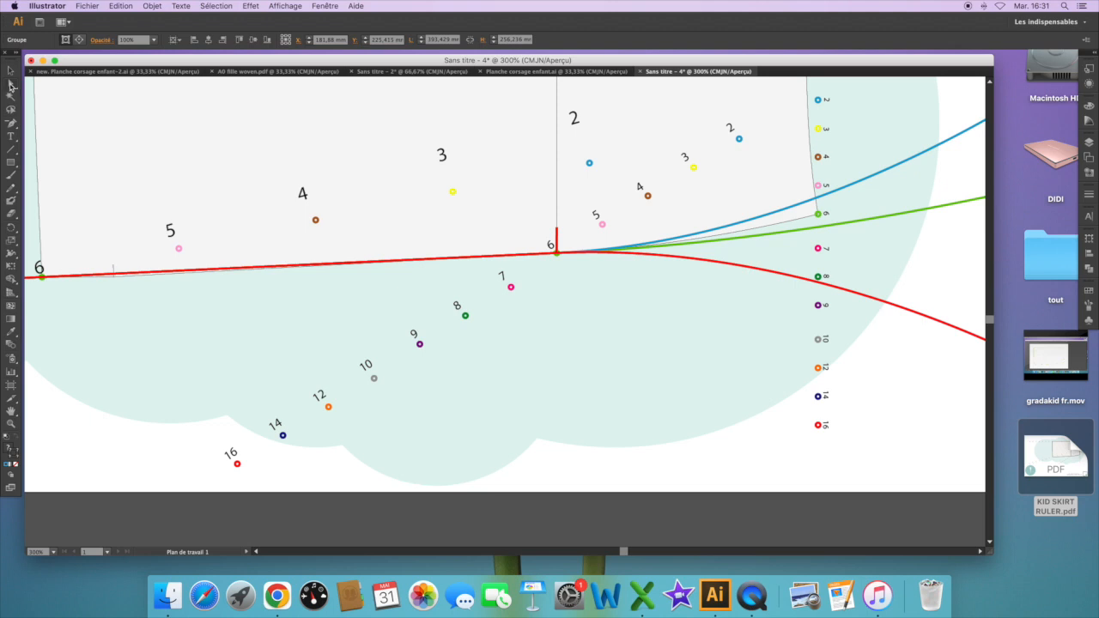
pyautogui.click(689, 261)
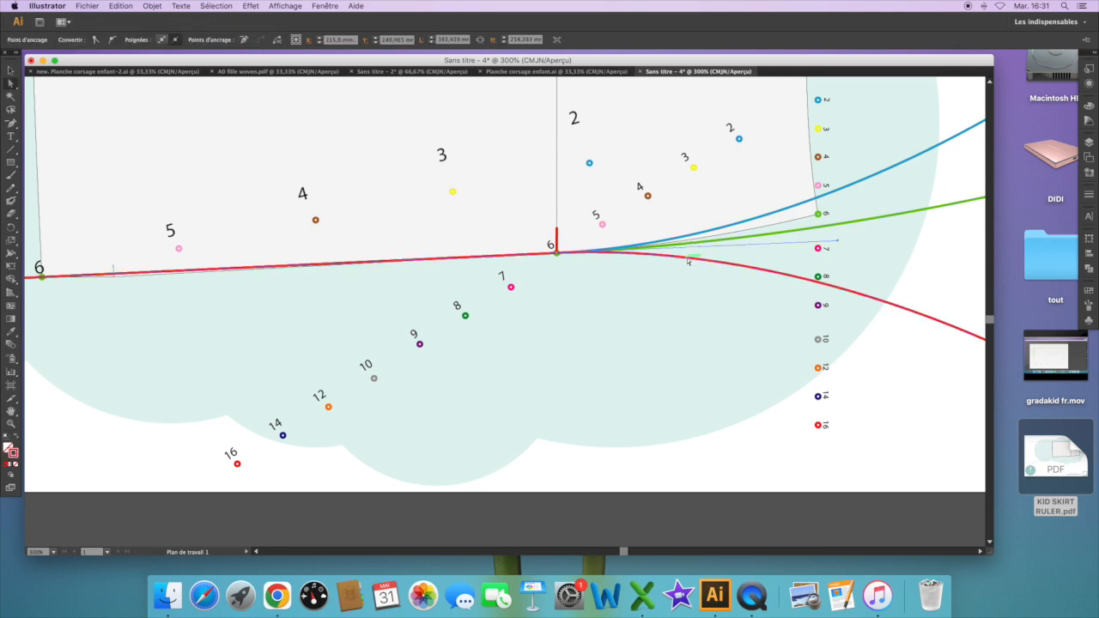
pyautogui.keyDown('shift'); pyautogui.click(558, 253); pyautogui.keyUp('shift')
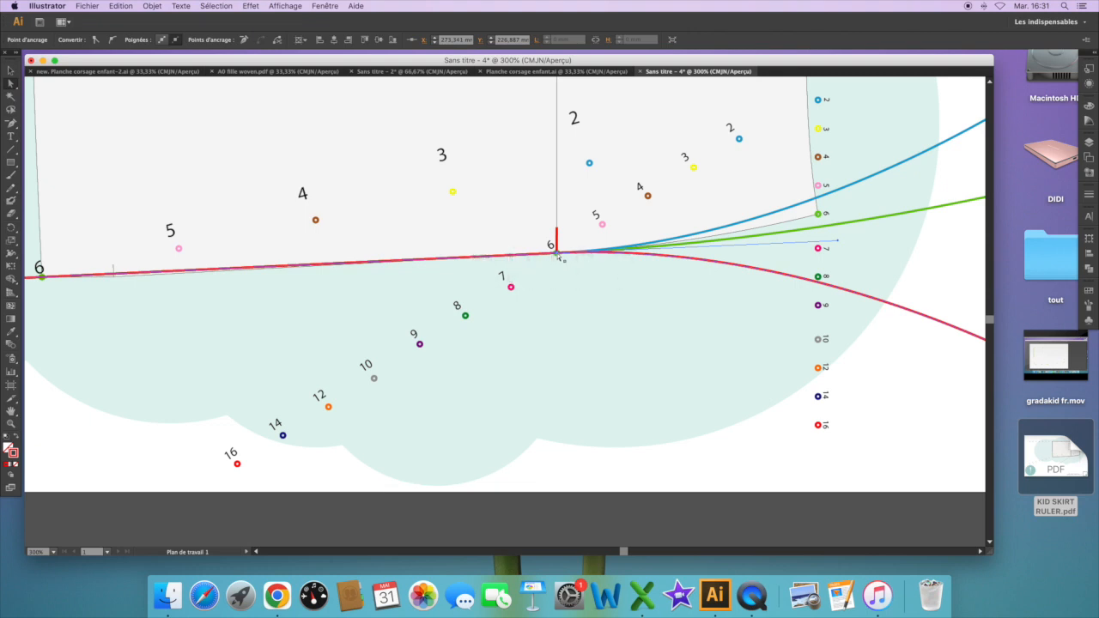
pyautogui.keyDown('shift'); pyautogui.click(558, 239); pyautogui.keyUp('shift')
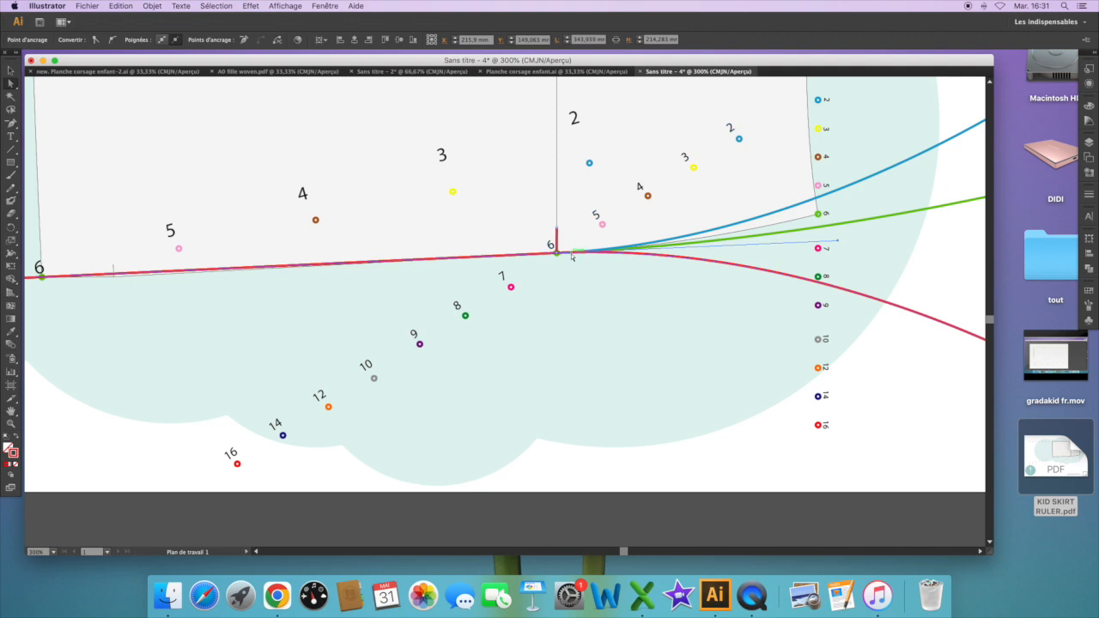
pyautogui.moveTo(572, 256); pyautogui.dragTo(253, 468)
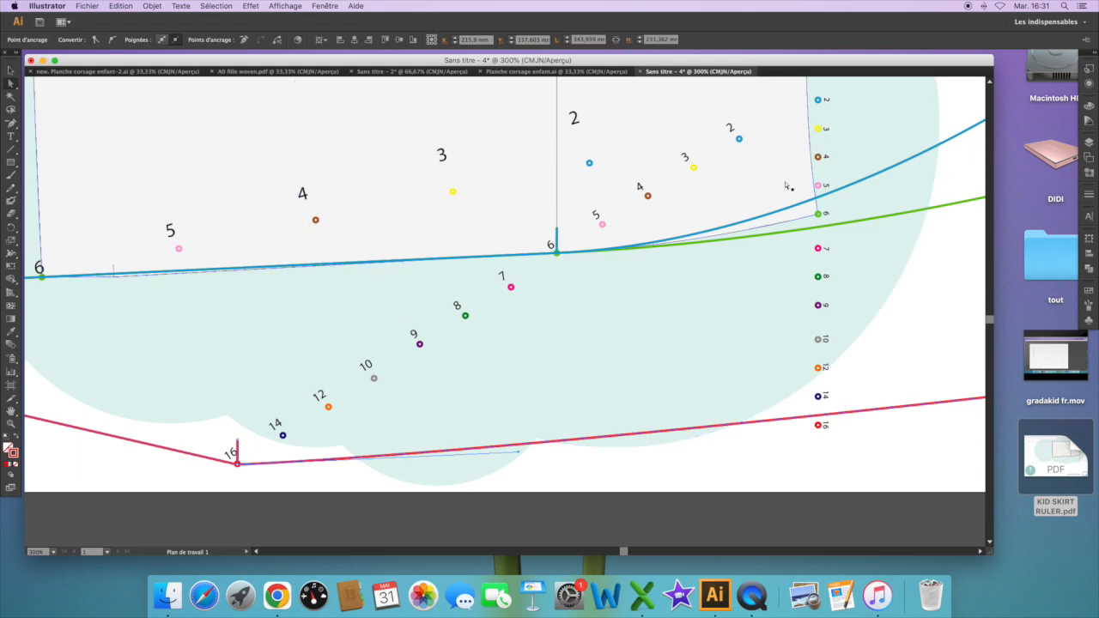
# - Move the blue size 2 skirt's notch and its lower-edge anchor point to the ruler's inner size 2 mark
pyautogui.click(780, 215)
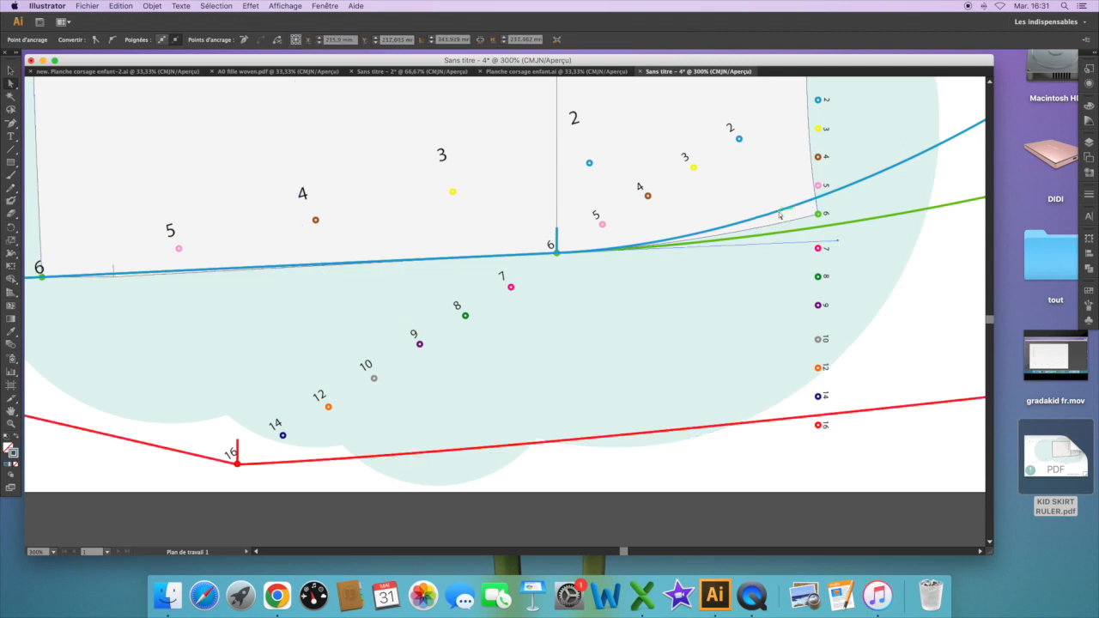
pyautogui.click(559, 252)
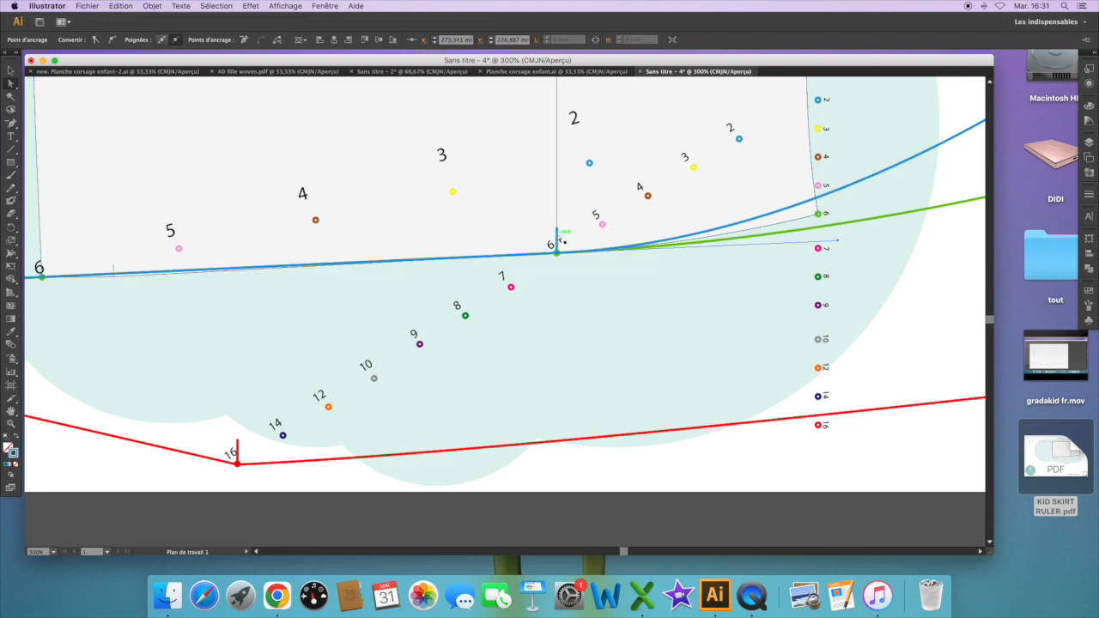
pyautogui.click(560, 242)
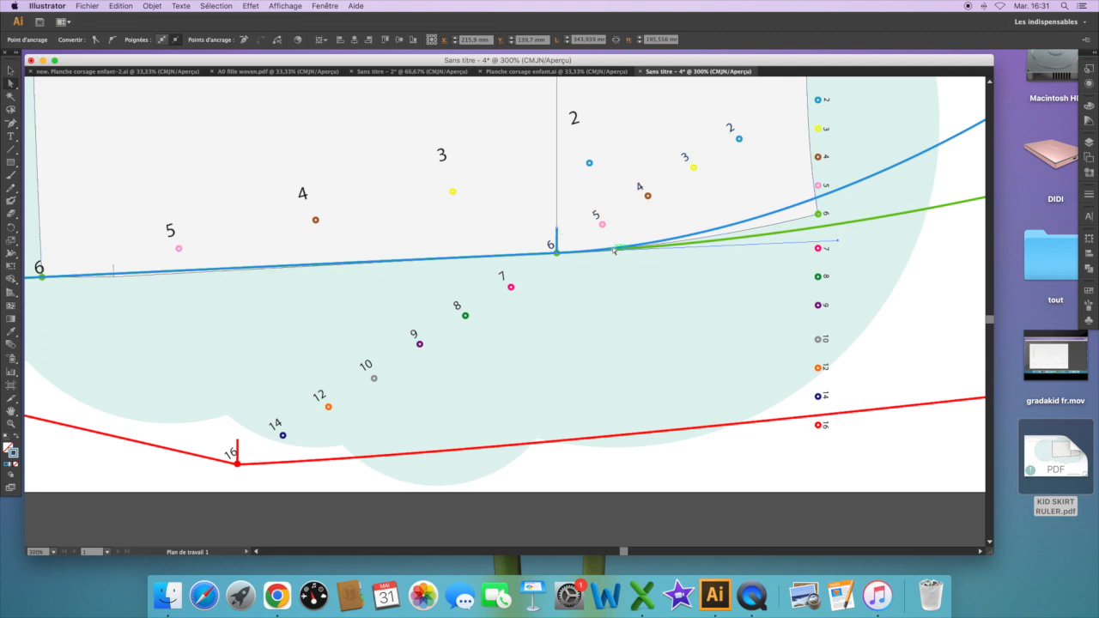
pyautogui.moveTo(614, 250); pyautogui.dragTo(796, 137)
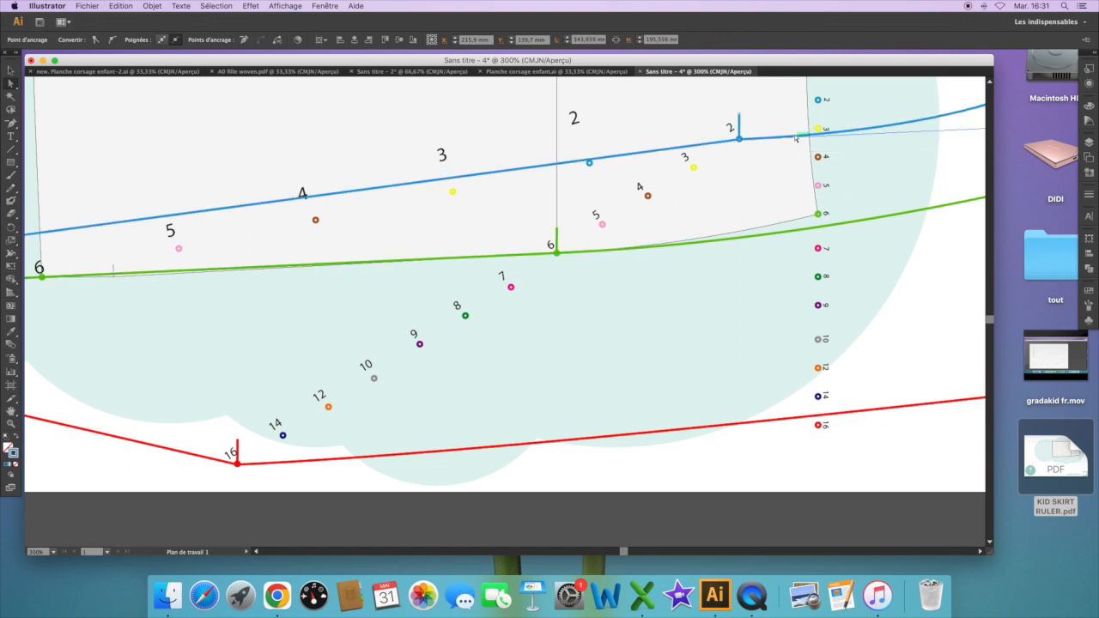
# - Deselect the skirt outline and move the ruler up and to the right, clear of the skirt pieces
pyautogui.press('v')
pyautogui.press('super+minus')
pyautogui.press('super+minus')
pyautogui.press('super+minus')
pyautogui.press('super+minus')
pyautogui.press('super+minus')
pyautogui.click(793, 135)
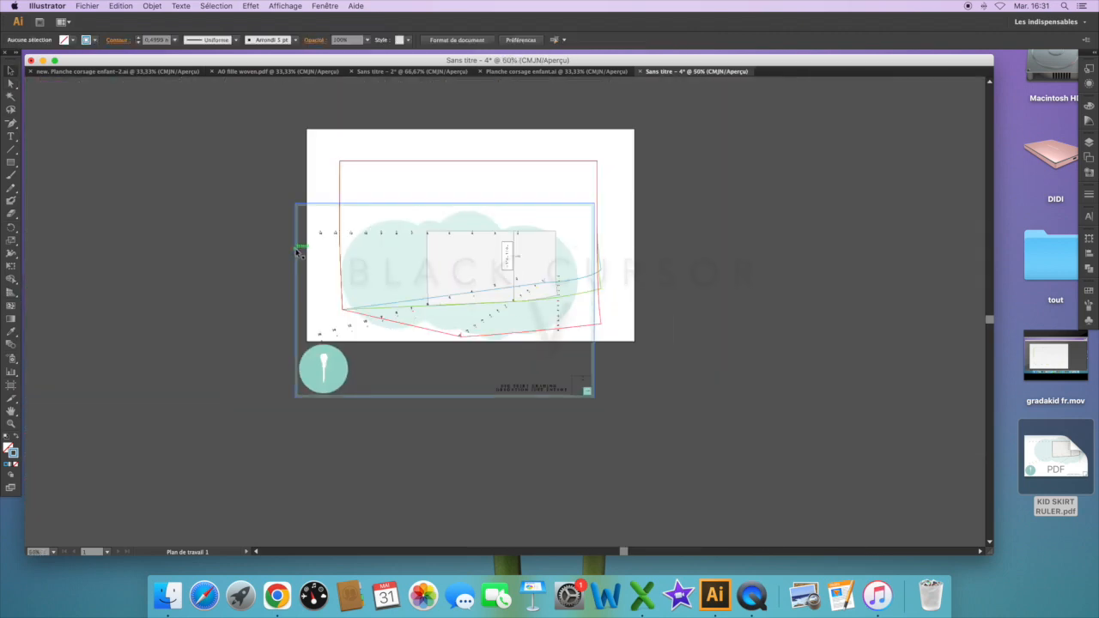
pyautogui.click(298, 250)
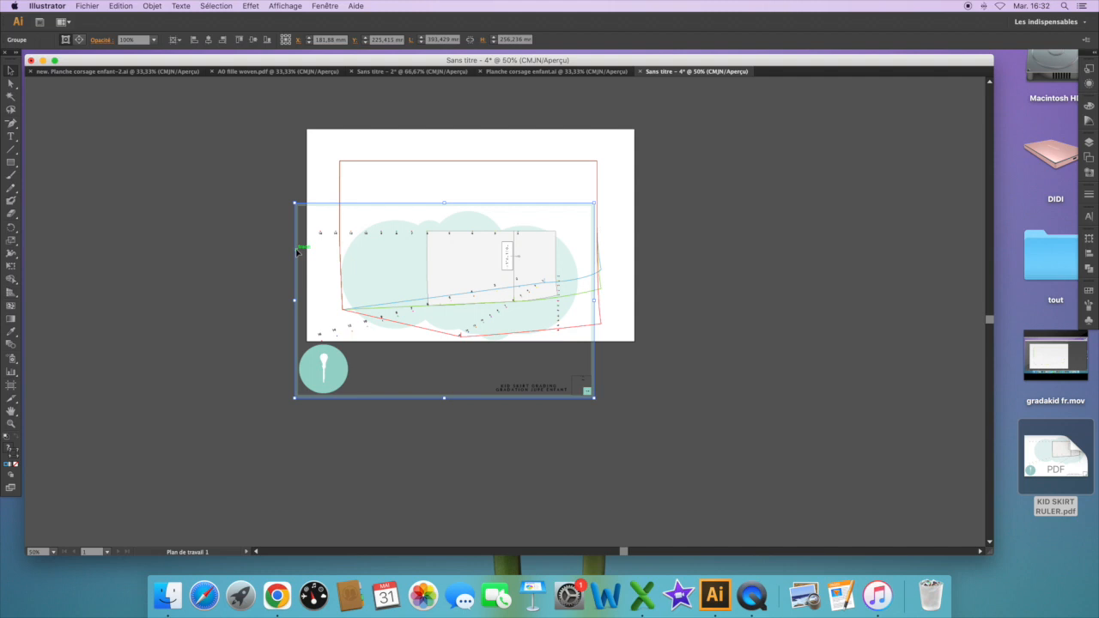
pyautogui.moveTo(298, 250); pyautogui.dragTo(616, 191)
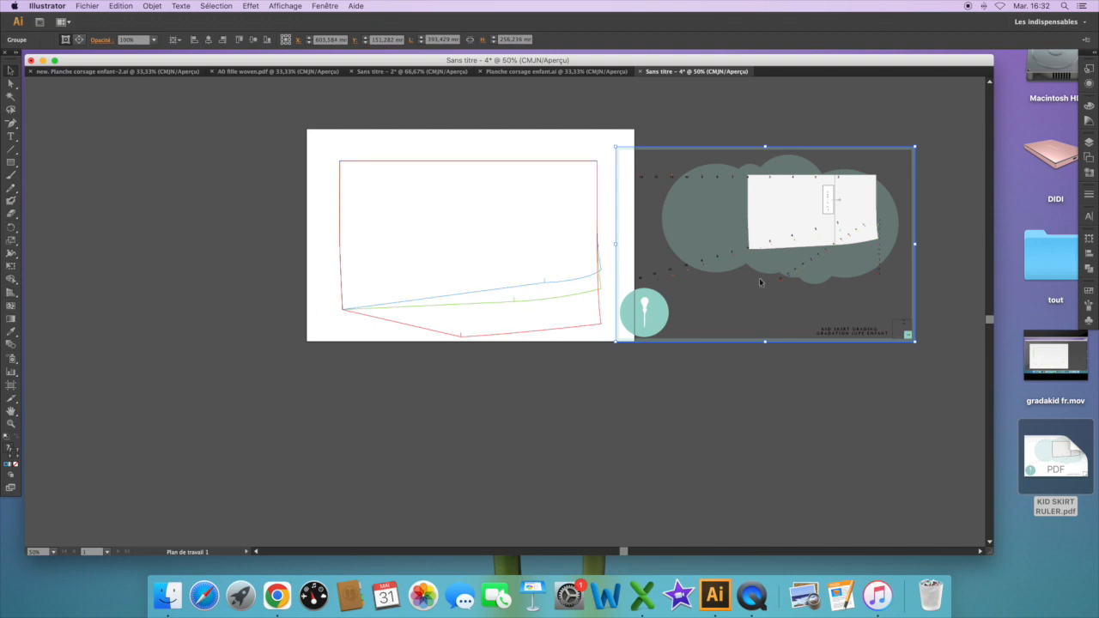
# - Move the ruler back over the skirt so its corner size 6 point meets the skirts' shared lower-left corner
pyautogui.moveTo(751, 251); pyautogui.dragTo(343, 318)
pyautogui.scroll(5, 344, 318)
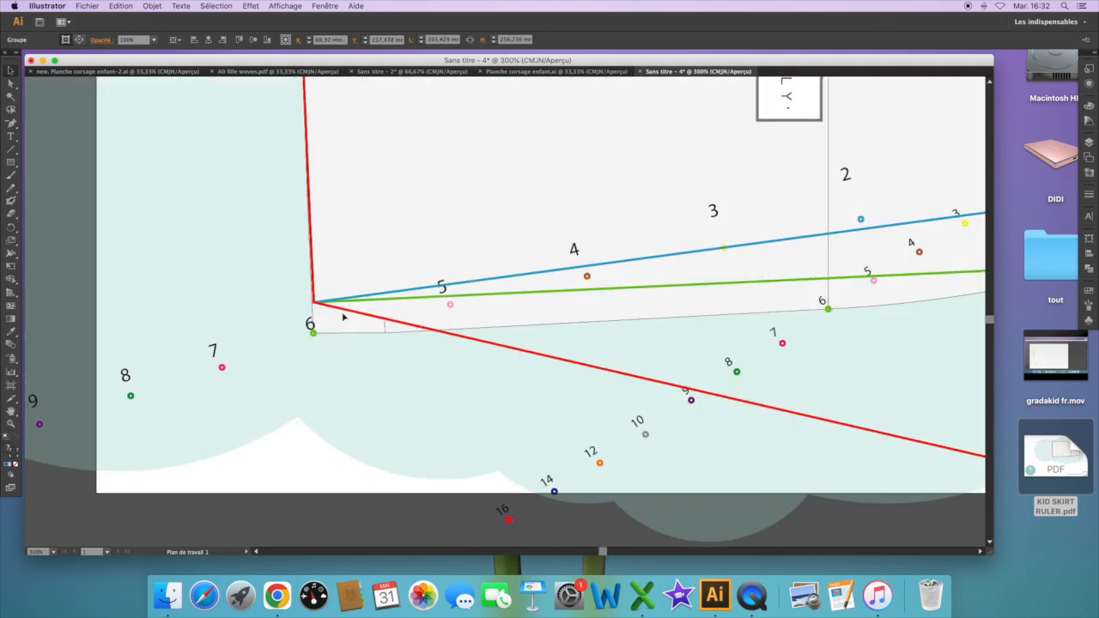
pyautogui.hscroll(-3, 343, 317)
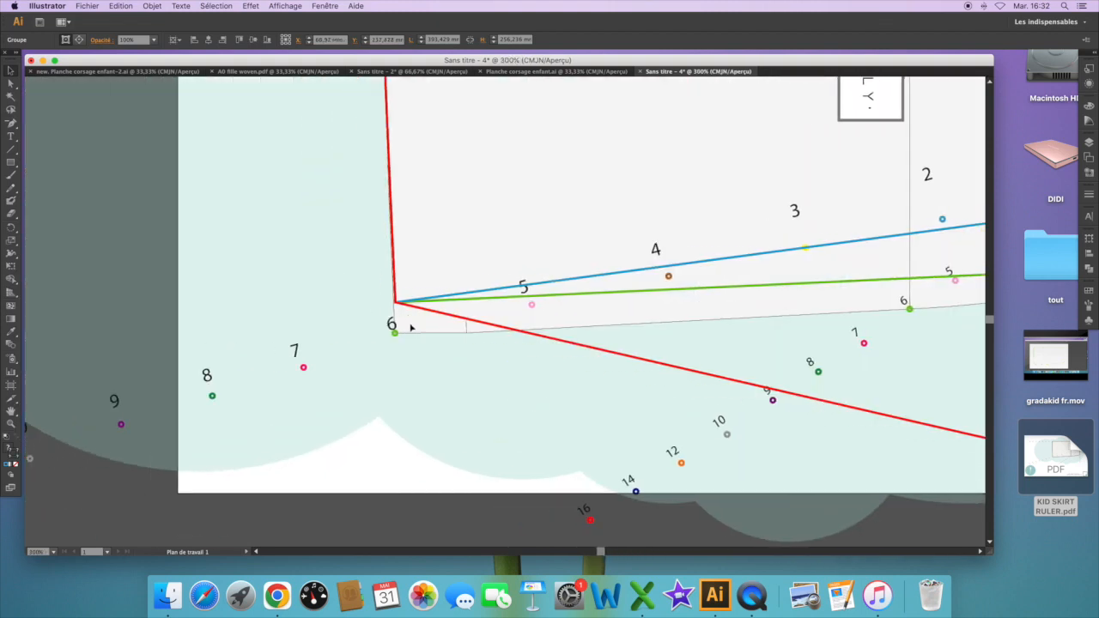
pyautogui.scroll(2, 411, 327)
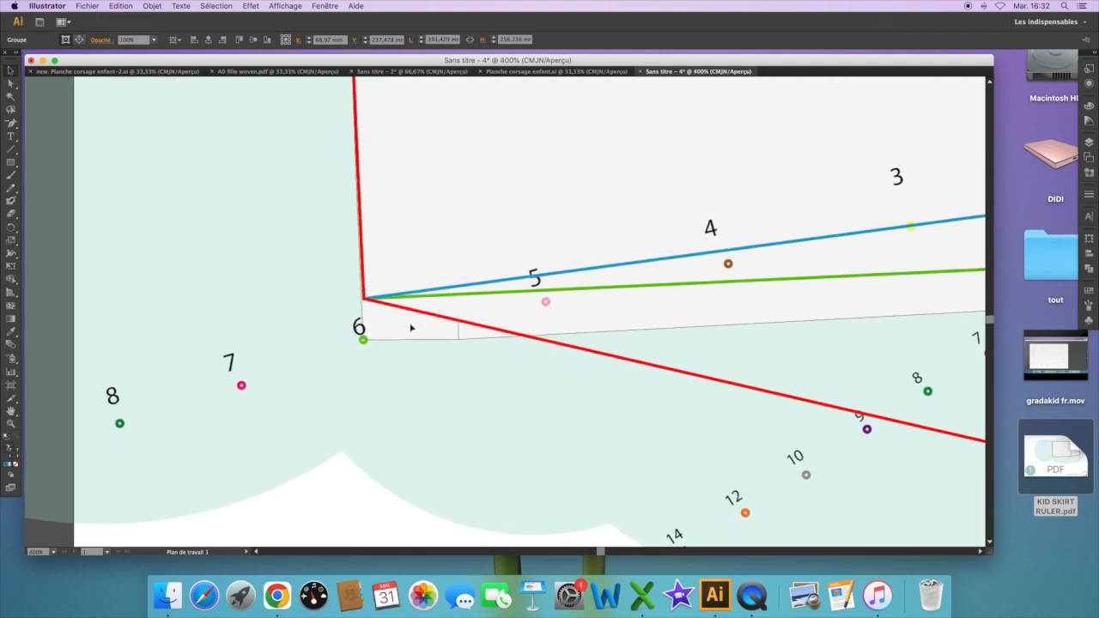
pyautogui.moveTo(363, 342); pyautogui.dragTo(365, 297)
# - Move the lower-left corner anchor of the red size 16 skirt close to the ruler's outer size 16 mark
pyautogui.press('super+minus')
pyautogui.press('super+minus')
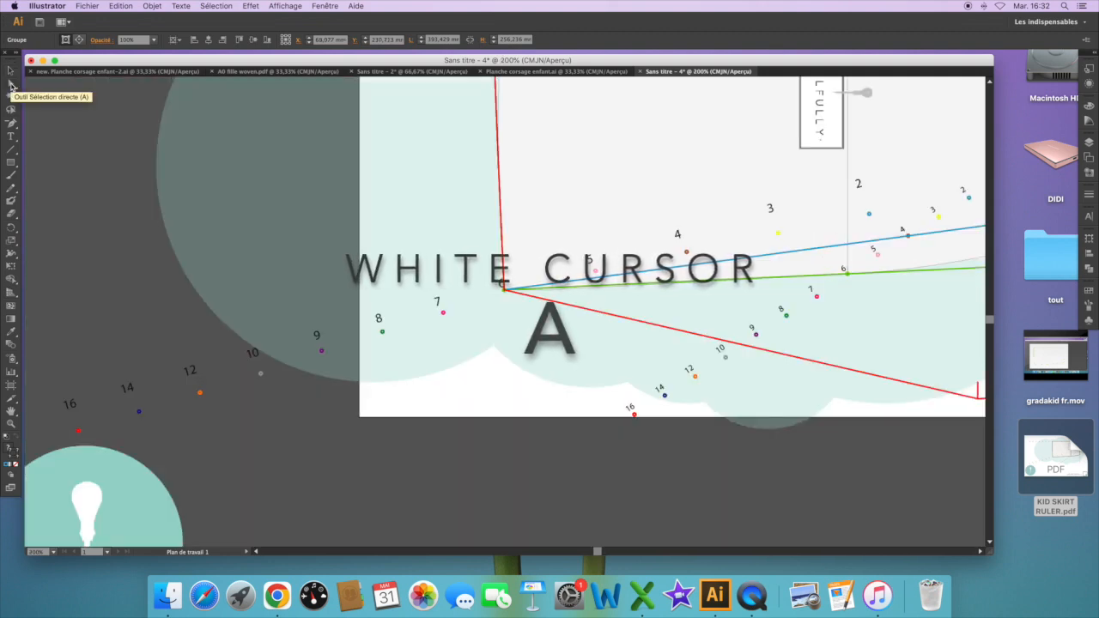
pyautogui.click(591, 316)
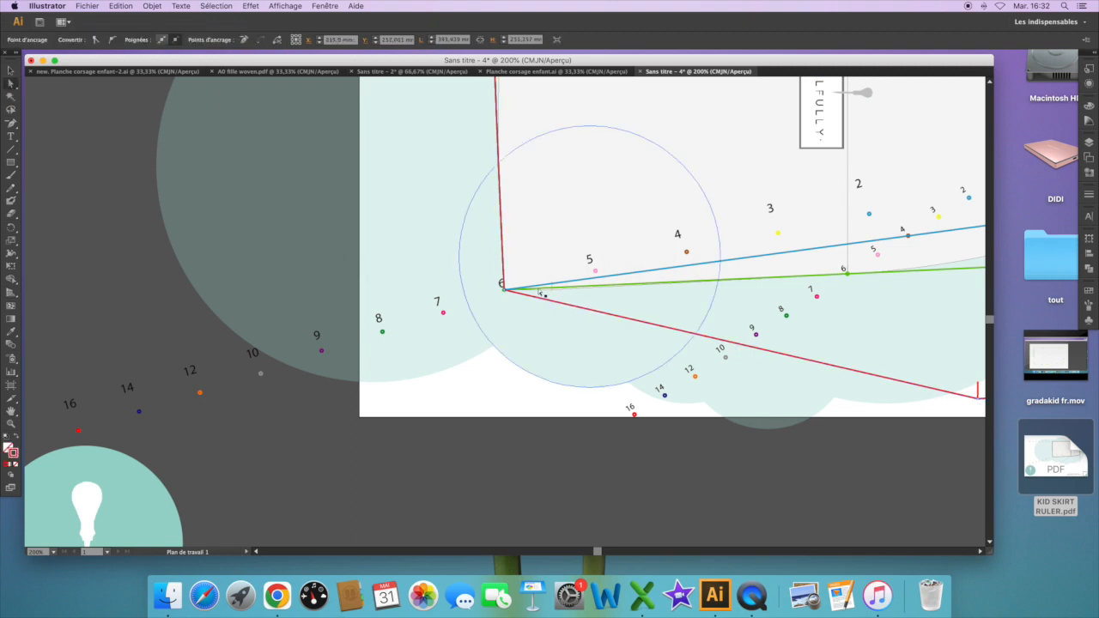
pyautogui.click(506, 291)
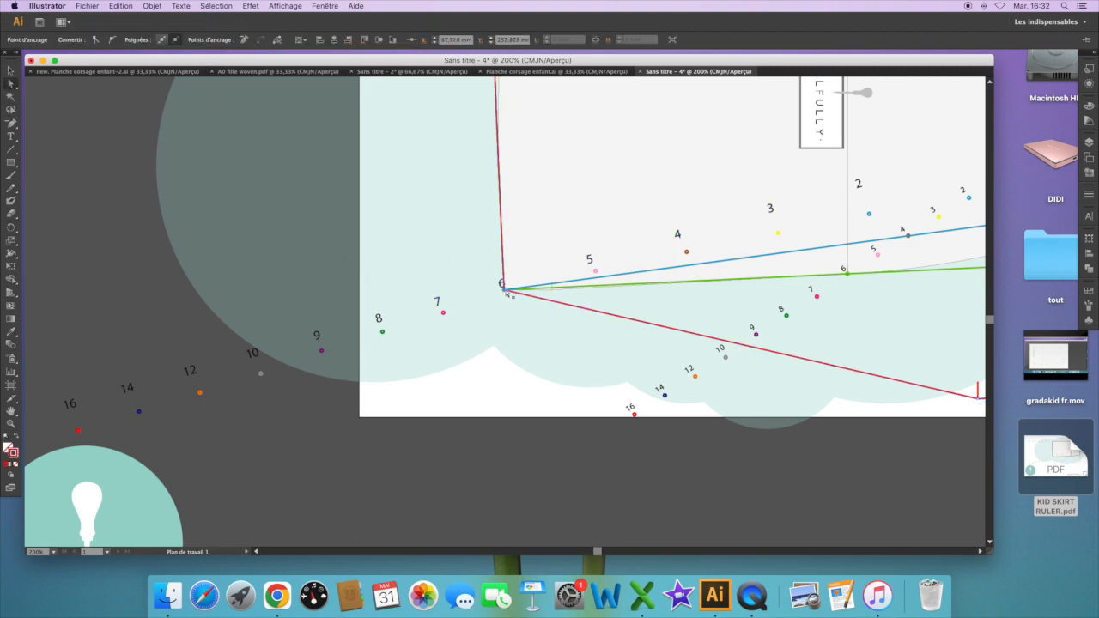
pyautogui.moveTo(505, 292); pyautogui.dragTo(94, 431)
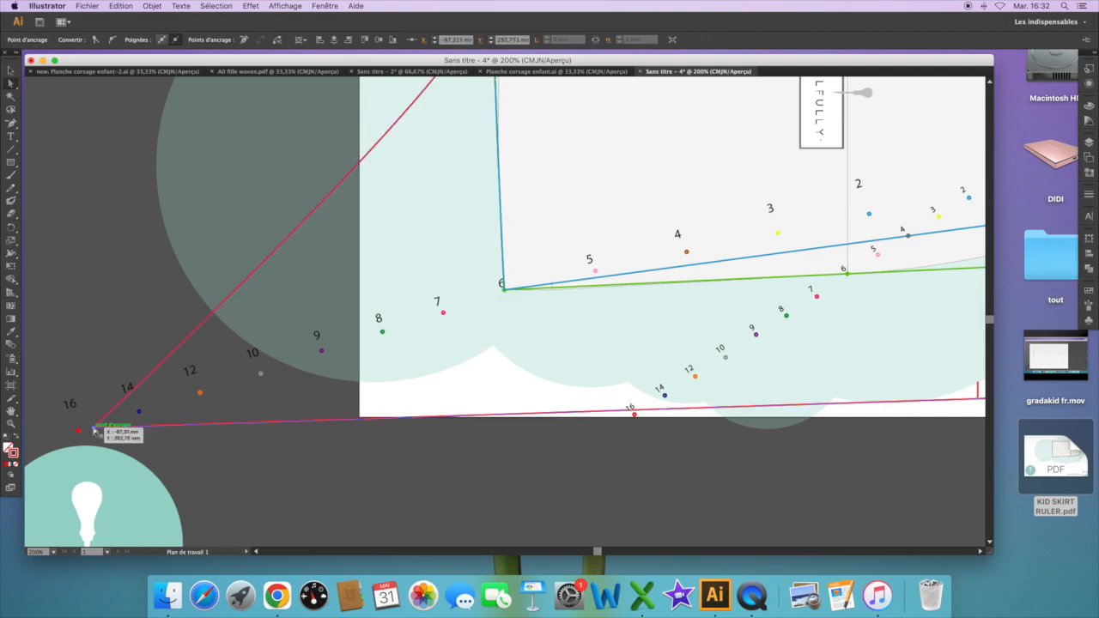
# - Fine-position the size 16 skirt's lower-left corner anchor exactly on the centre of the ruler's outer size 16 mark
pyautogui.press('super+equal')
pyautogui.press('super+equal')
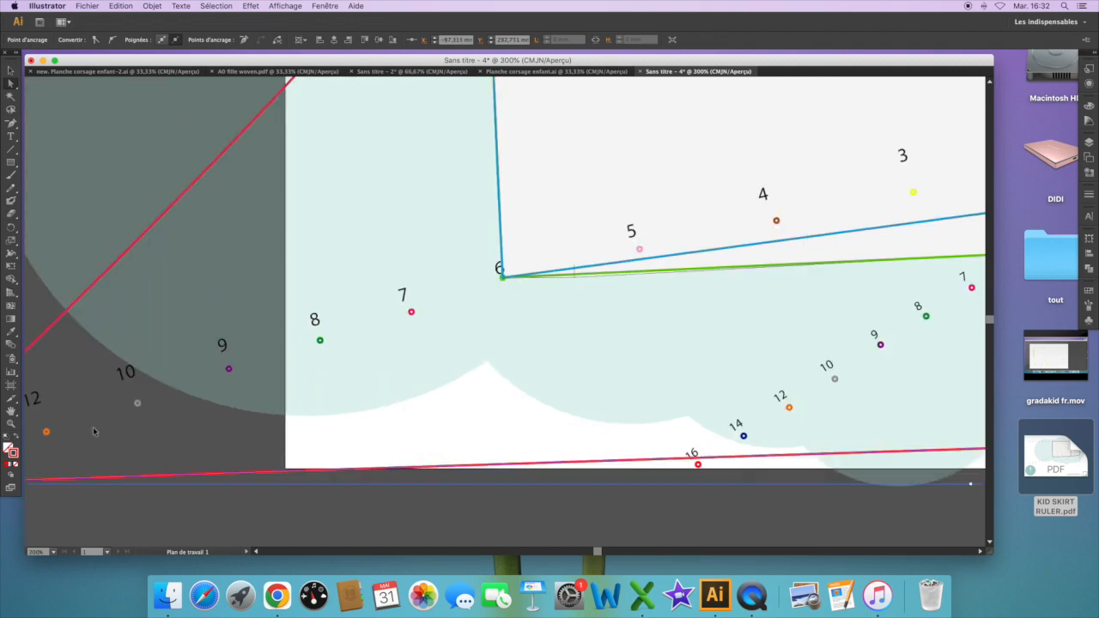
pyautogui.hscroll(-10, 94, 432)
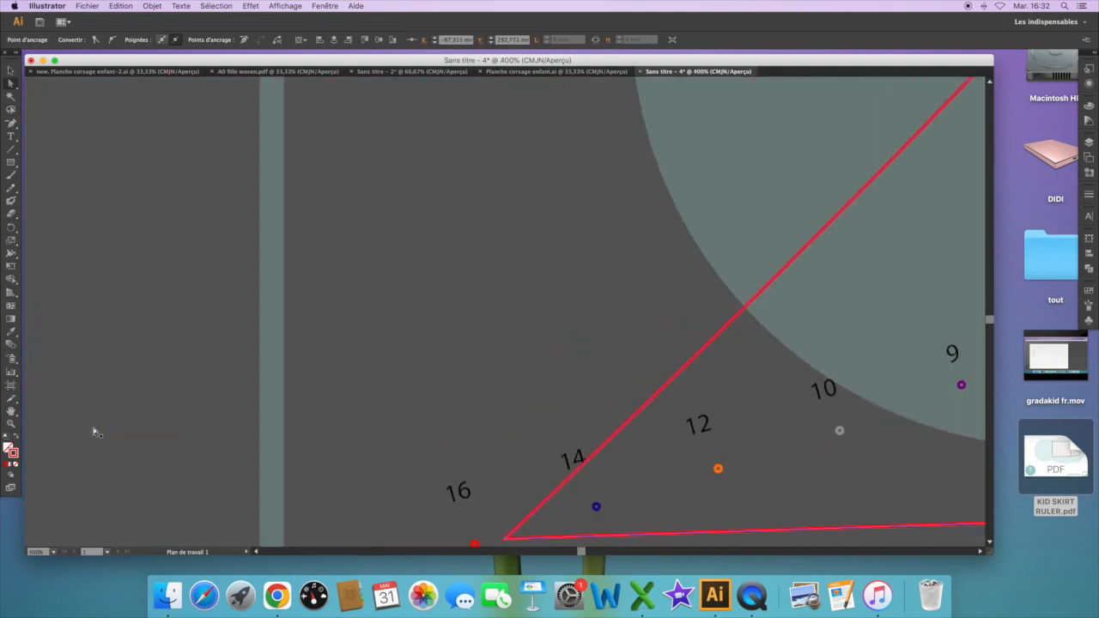
pyautogui.scroll(-3, 94, 432)
pyautogui.hscroll(2, 342, 462)
pyautogui.scroll(1, 342, 462)
pyautogui.moveTo(487, 440)
pyautogui.mouseDown()
pyautogui.moveTo(453, 445)
pyautogui.moveTo(499, 436)
pyautogui.mouseUp()
pyautogui.press('super+plus')
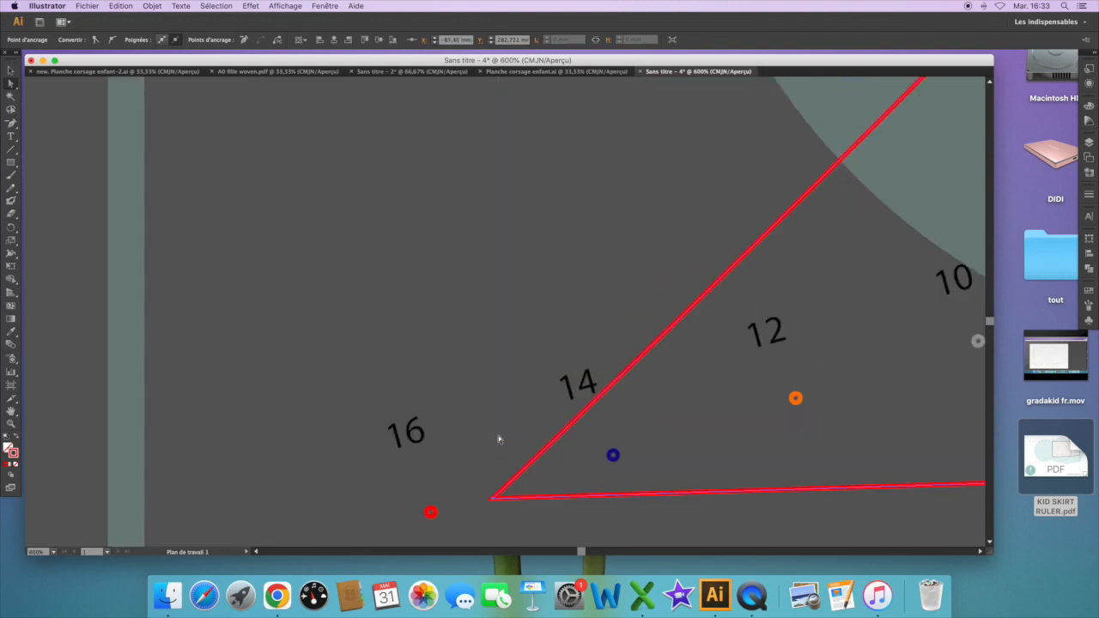
pyautogui.scroll(-5, 498, 441)
pyautogui.moveTo(509, 314); pyautogui.dragTo(446, 328)
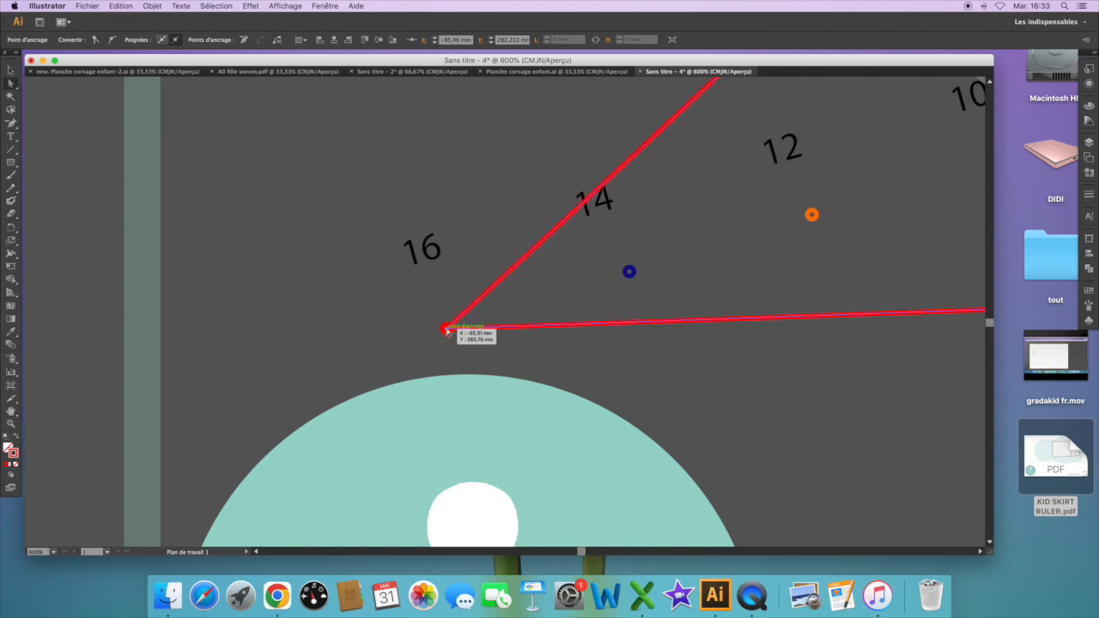
# - Move the lower-left corner anchor of the blue size 2 skirt close to the ruler's outer size 2 mark
pyautogui.press('super+minus')
pyautogui.press('super+minus')
pyautogui.press('super+minus')
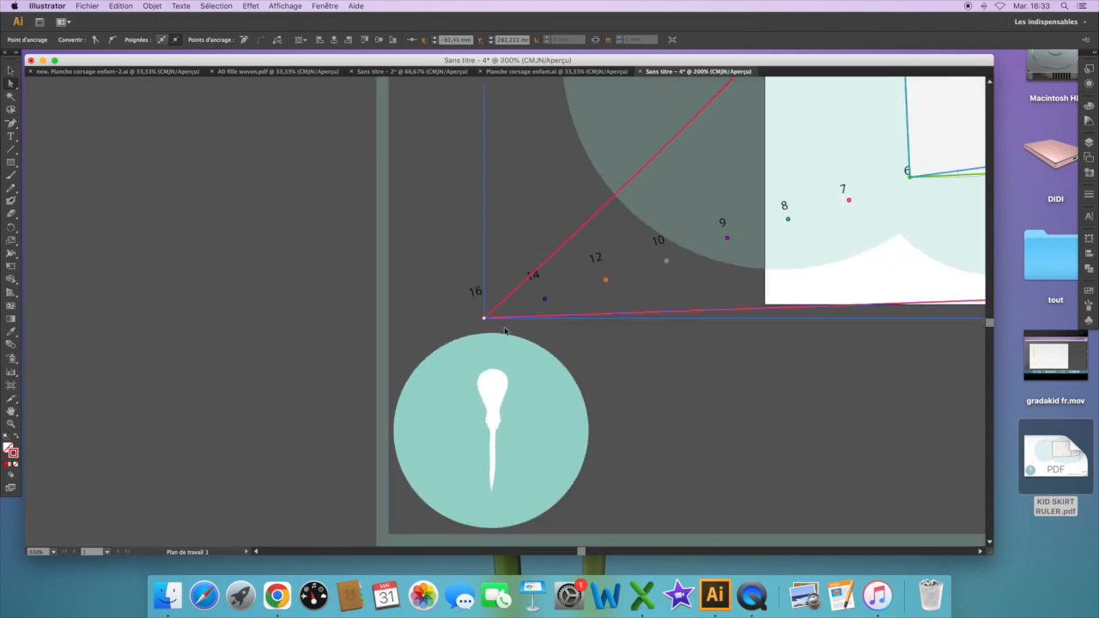
pyautogui.hscroll(10, 505, 331)
pyautogui.scroll(3, 505, 330)
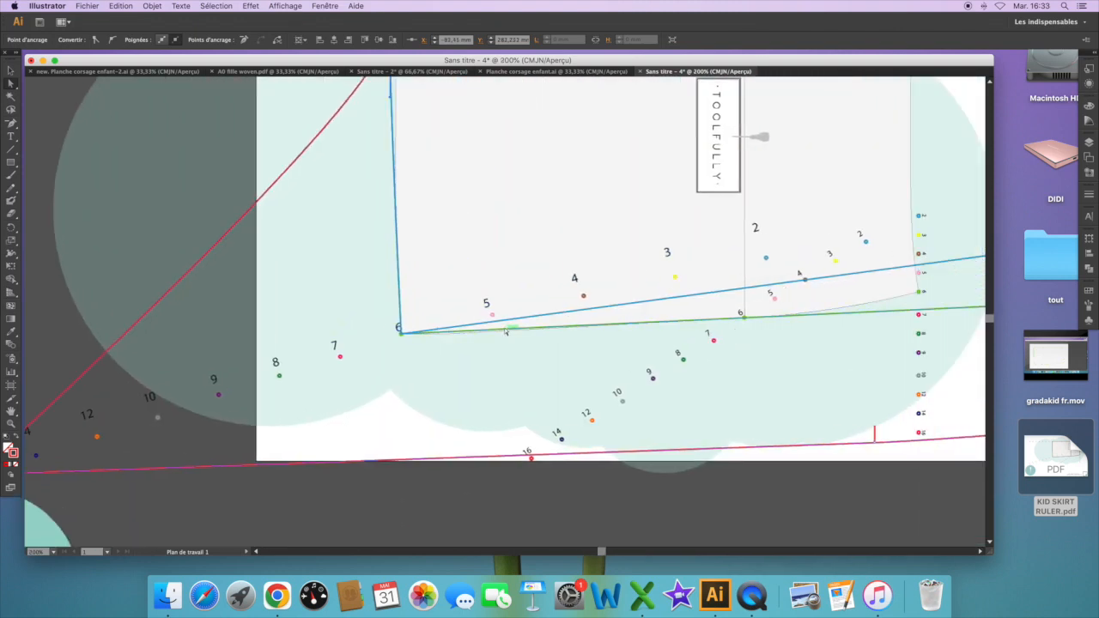
pyautogui.click(448, 330)
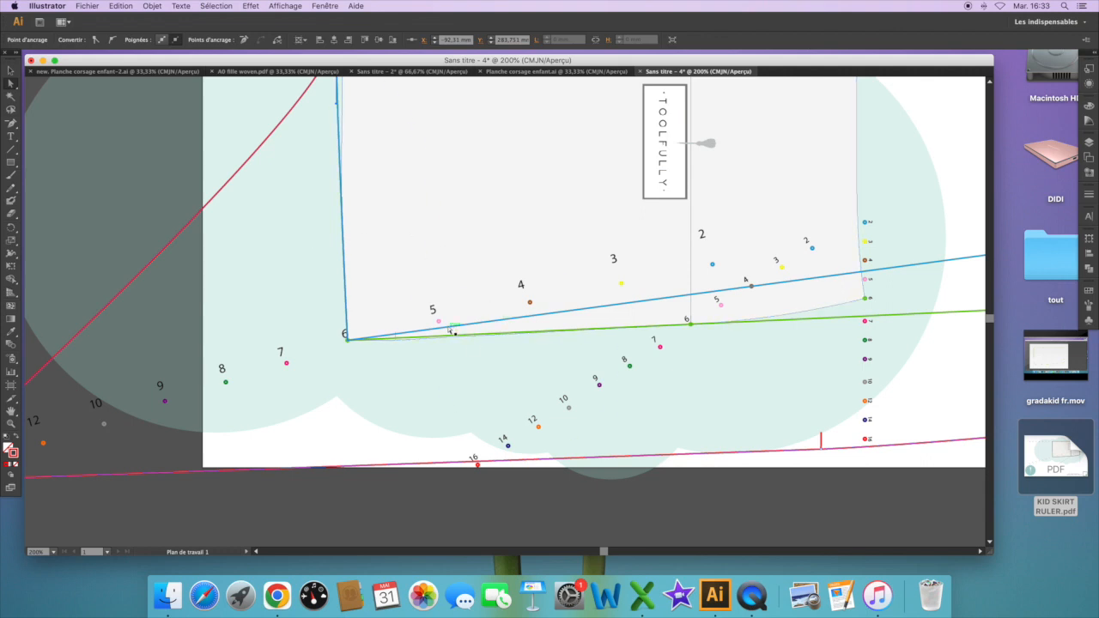
pyautogui.click(448, 330)
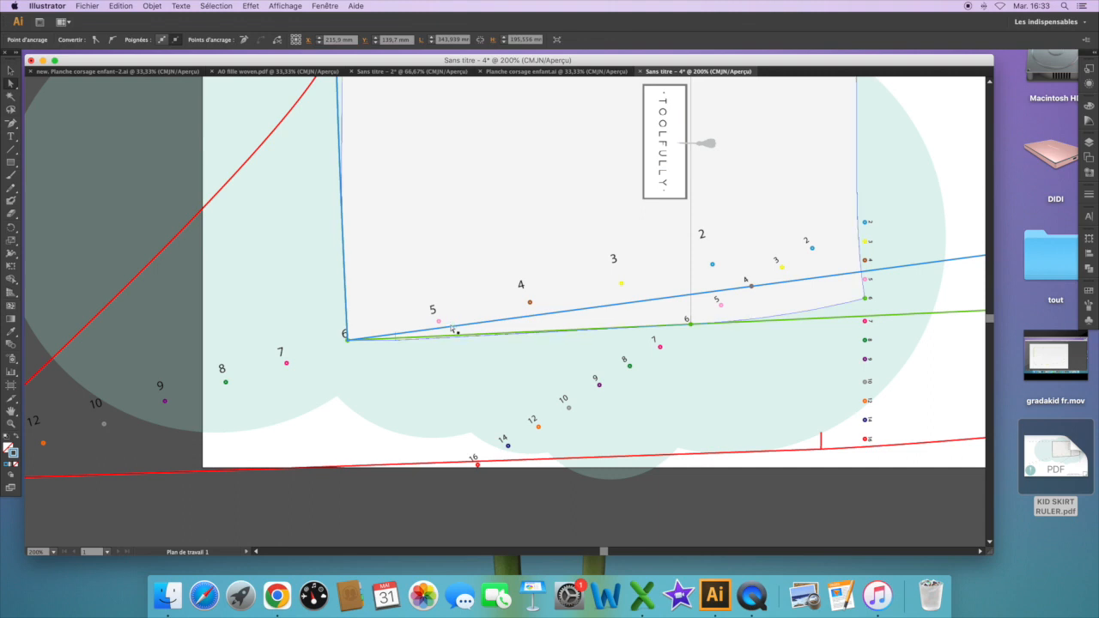
pyautogui.moveTo(453, 329); pyautogui.dragTo(715, 261)
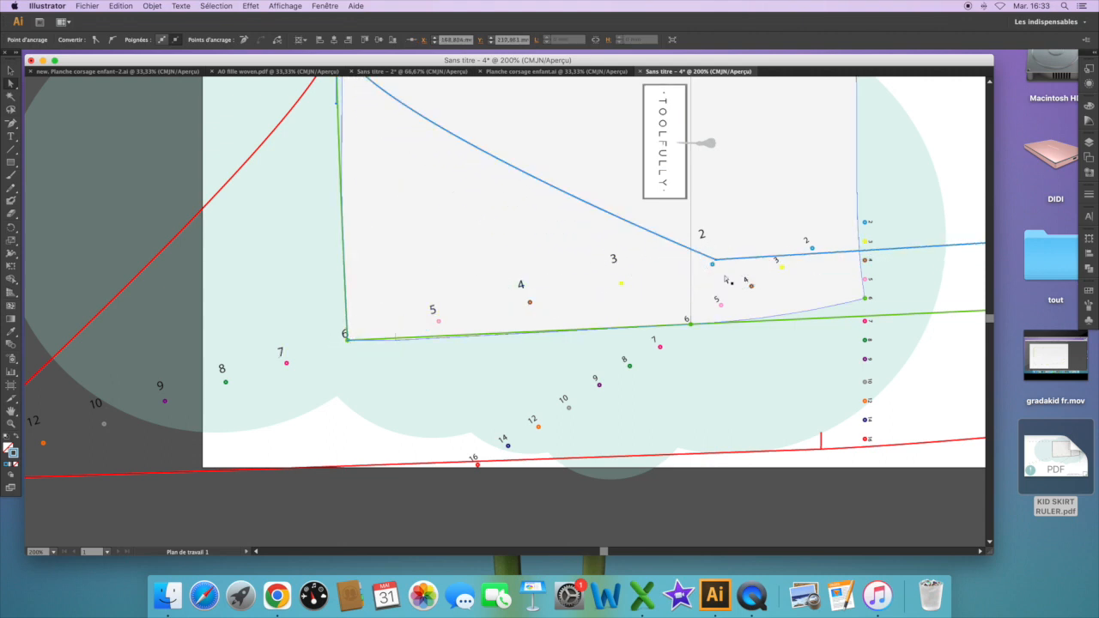
# - Fine-position the size 2 skirt's lower-left corner anchor exactly on the centre of the ruler's outer size 2 mark
pyautogui.press('super+plus')
pyautogui.press('super+plus')
pyautogui.press('super+plus')
pyautogui.press('super+plus')
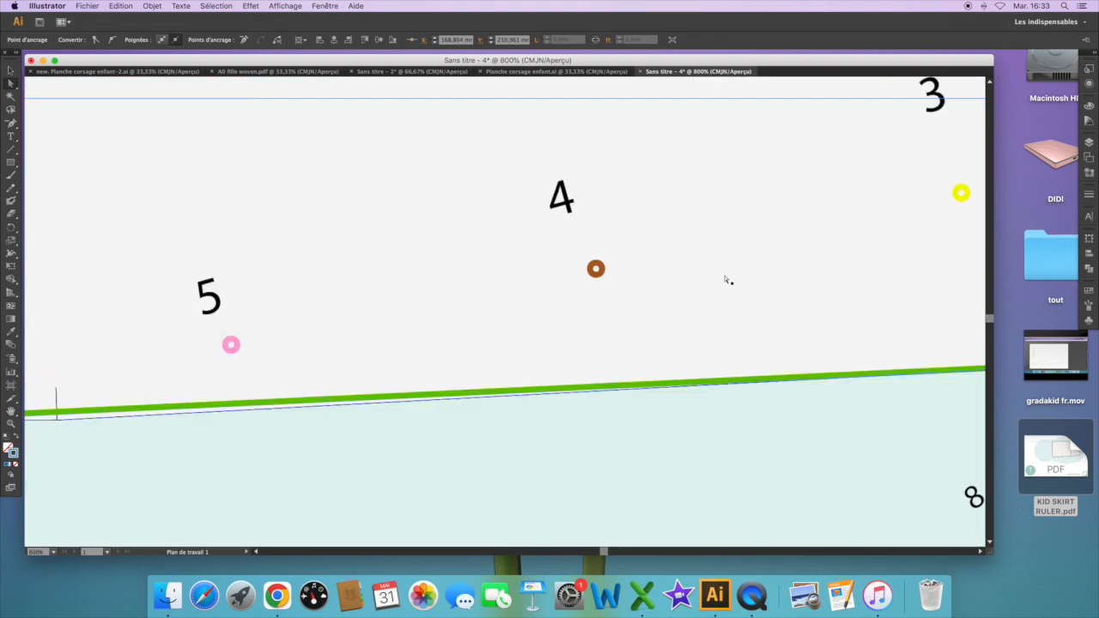
pyautogui.hscroll(10, 728, 280)
pyautogui.scroll(8, 729, 279)
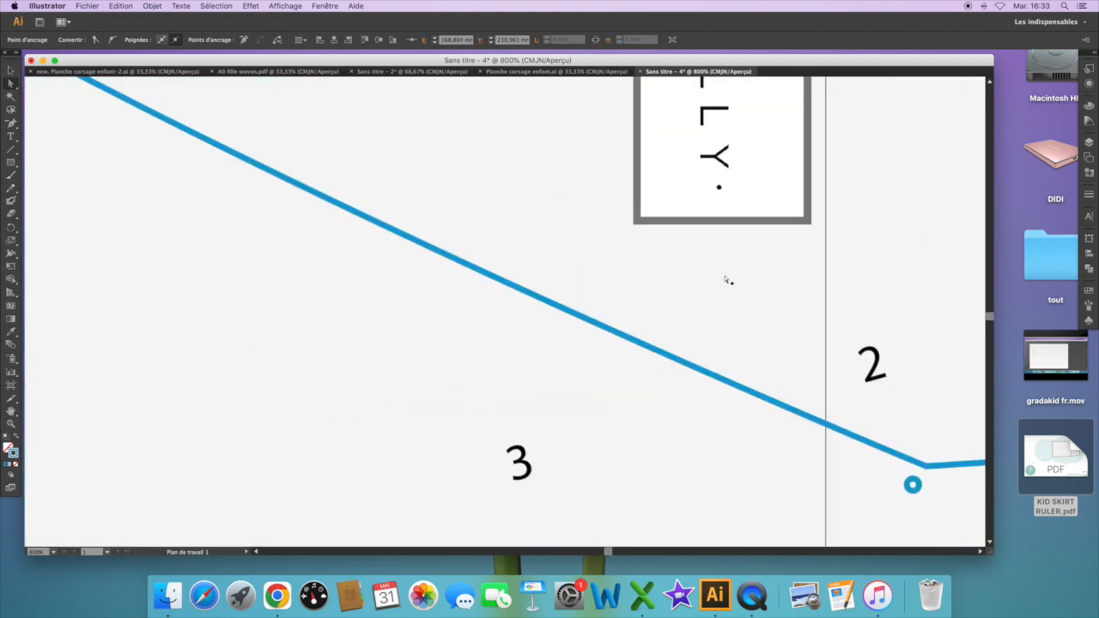
pyautogui.scroll(-5, 729, 280)
pyautogui.hscroll(3, 728, 280)
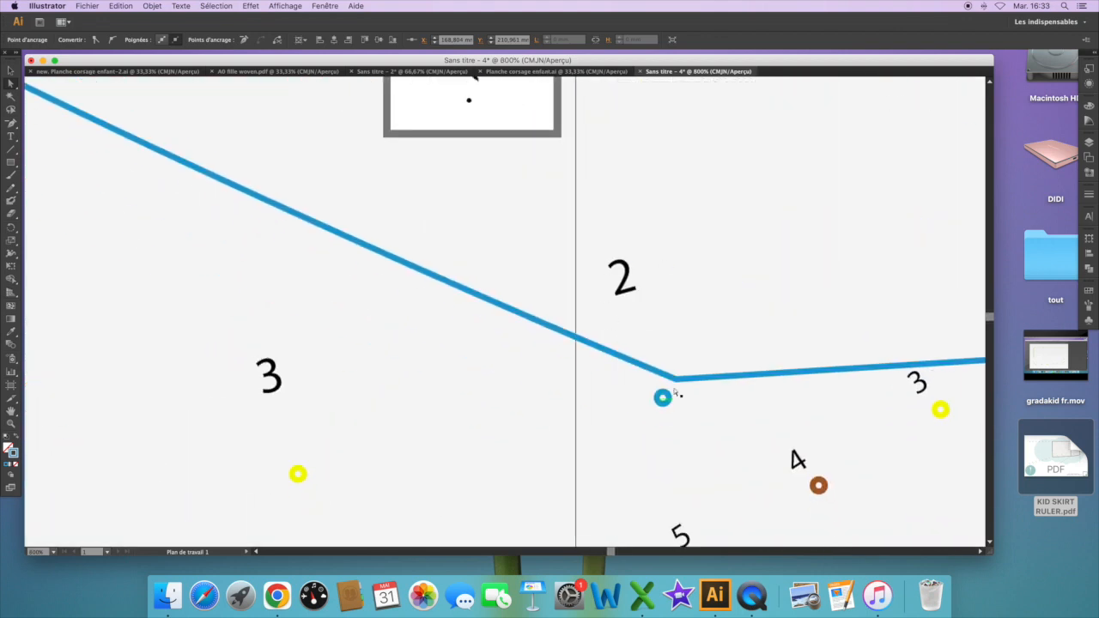
pyautogui.moveTo(676, 379); pyautogui.dragTo(663, 398)
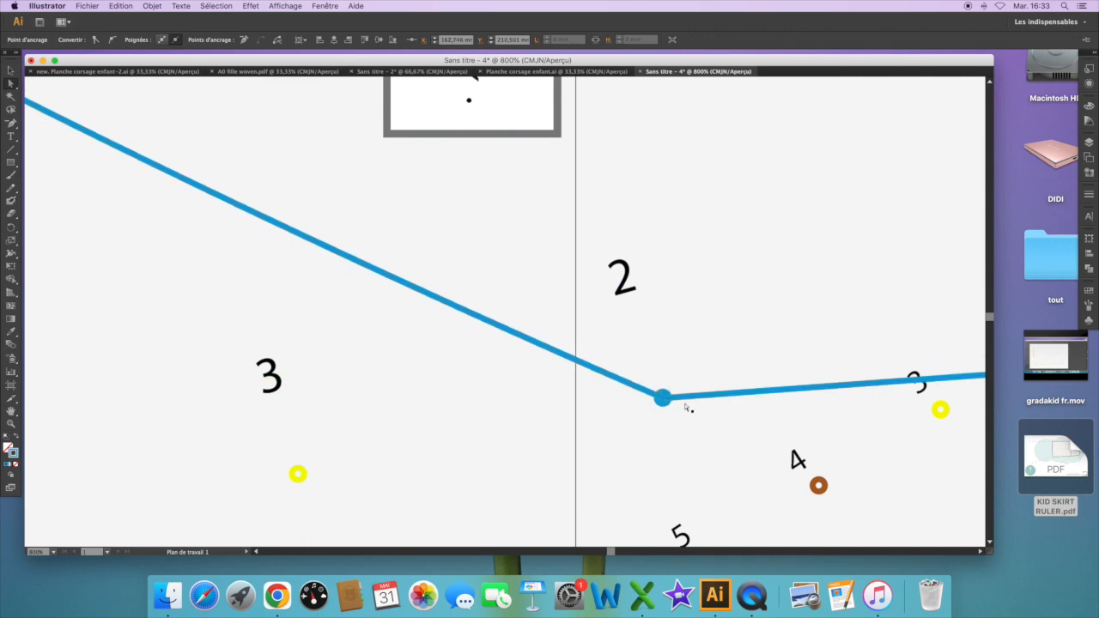
pyautogui.press('super+minus')
pyautogui.press('super+minus')
pyautogui.press('super+minus')
pyautogui.press('super+minus')
pyautogui.press('super+minus')
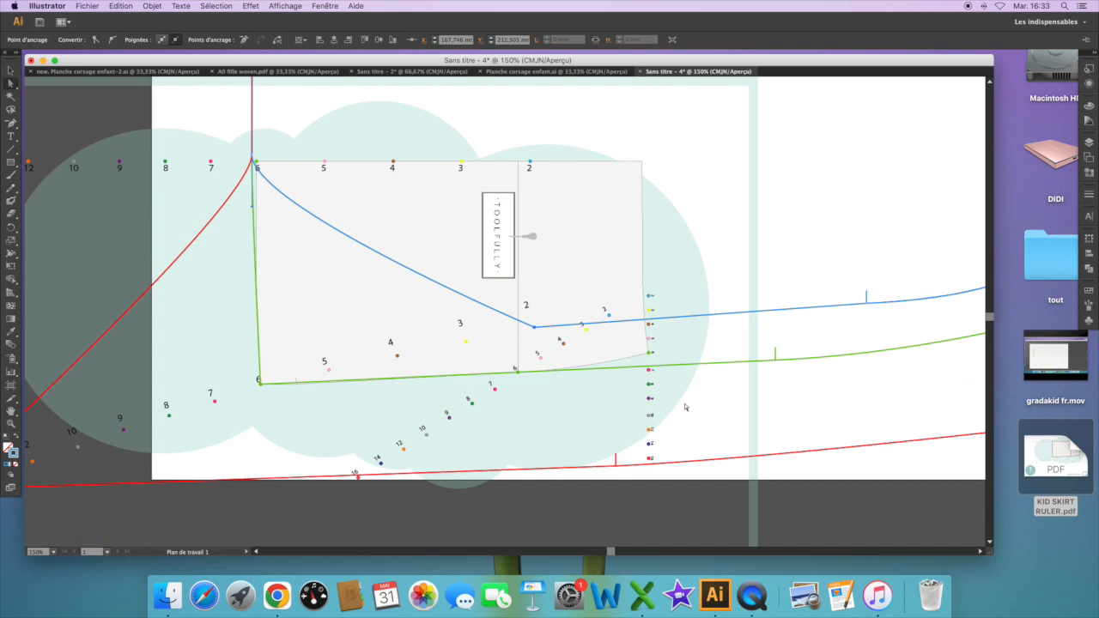
pyautogui.press('super+minus')
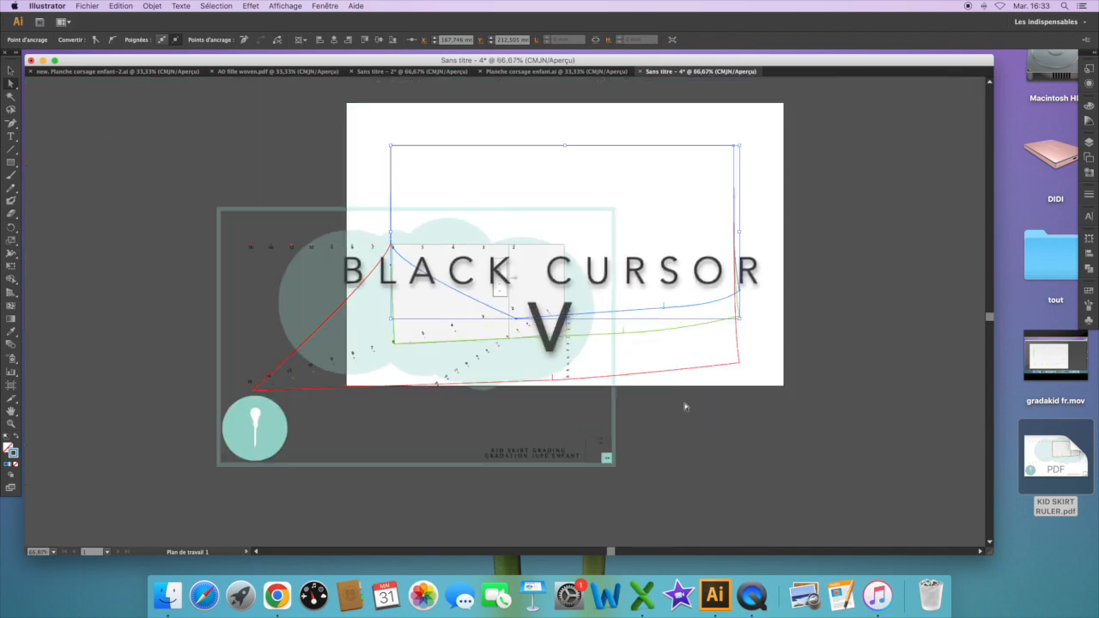
# - Move the ruler group off its lower-corner placement and bring its upper size 6 mark close to the skirts' upper-left corner
pyautogui.click(684, 406)
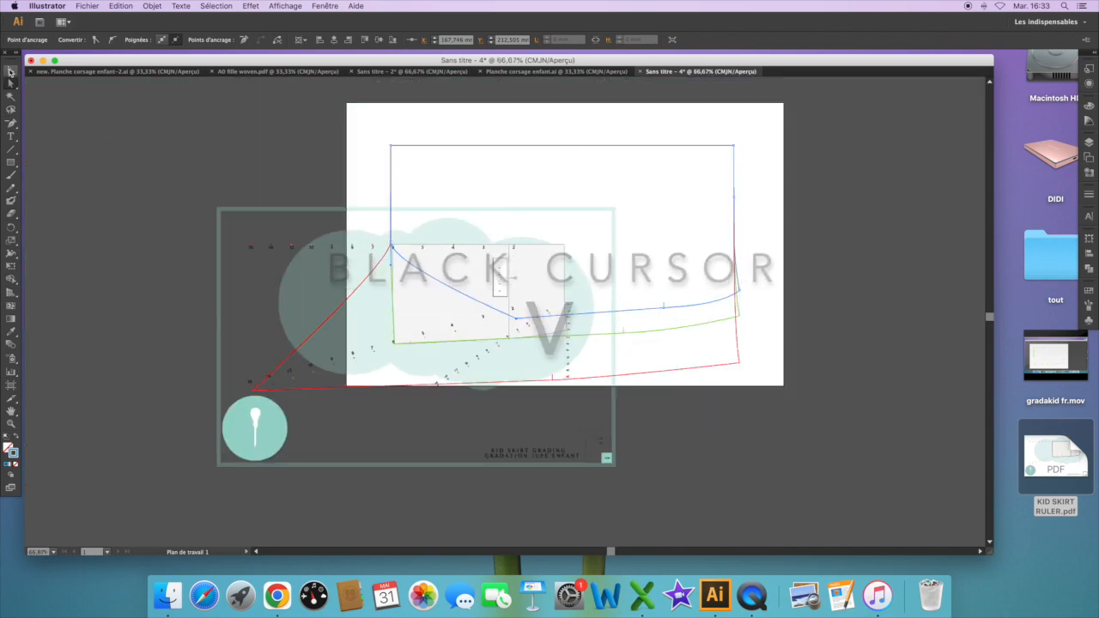
pyautogui.click(11, 71)
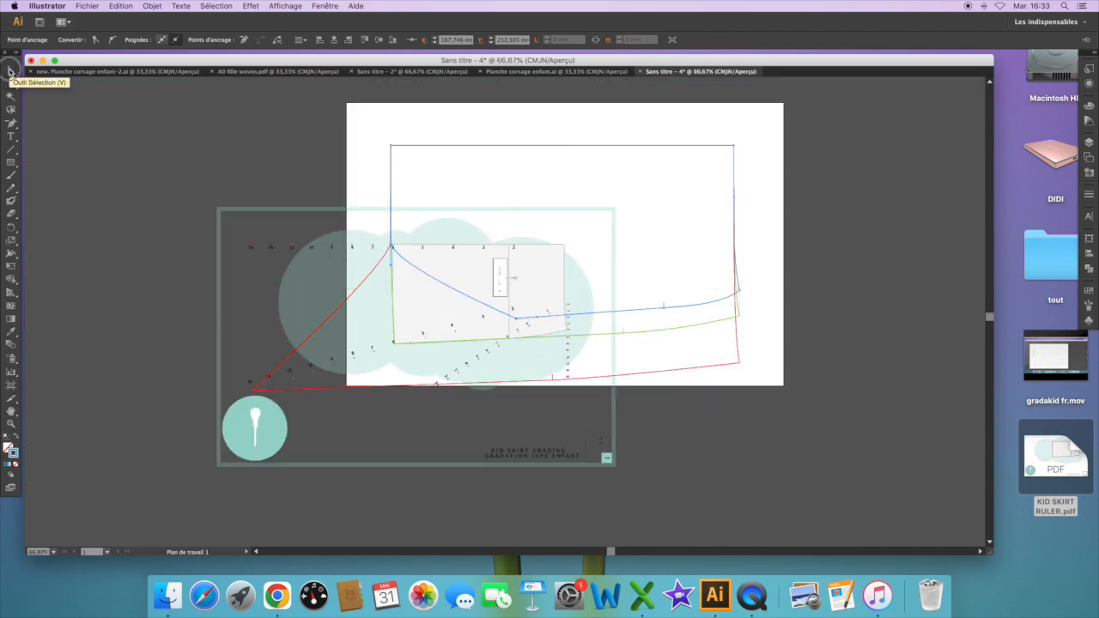
pyautogui.click(220, 242)
pyautogui.moveTo(221, 243); pyautogui.dragTo(761, 163)
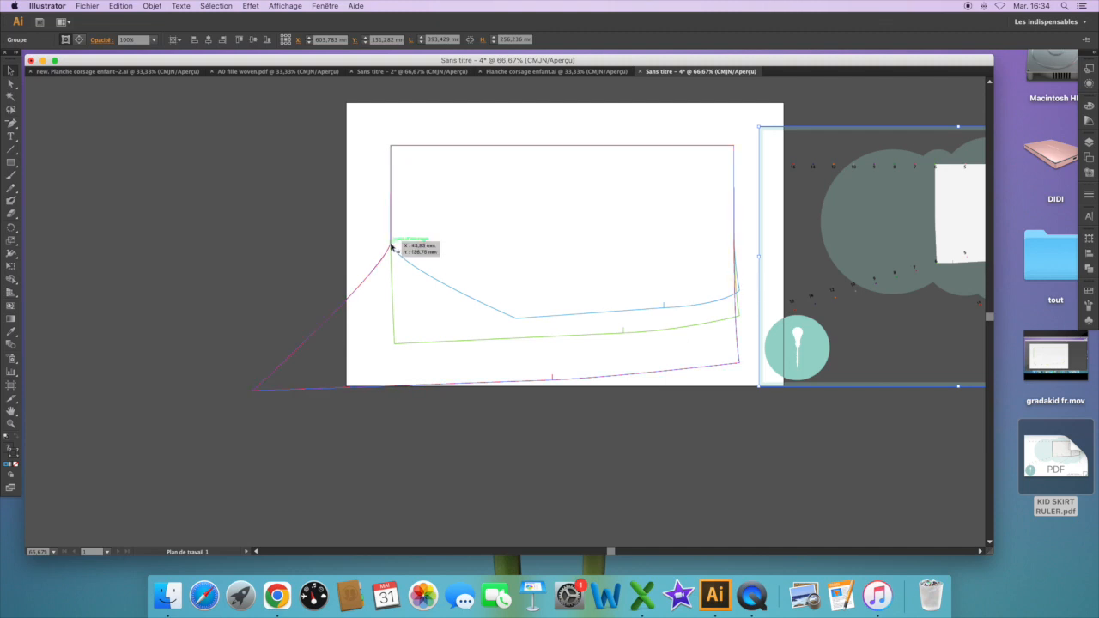
pyautogui.moveTo(387, 245); pyautogui.dragTo(393, 246)
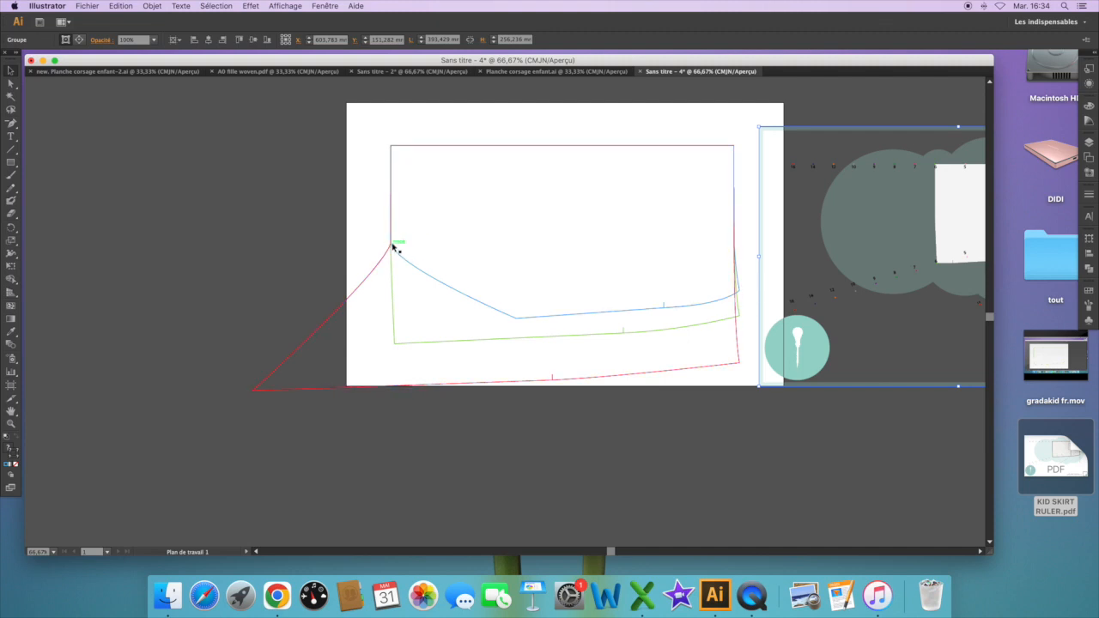
pyautogui.hscroll(5, 677, 211)
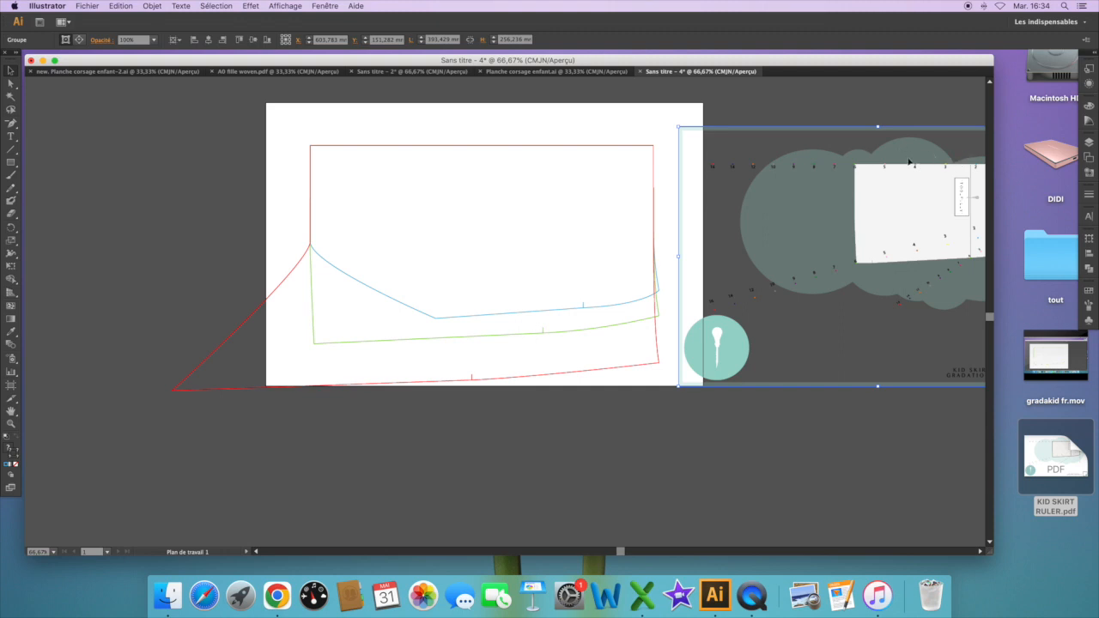
pyautogui.moveTo(859, 167); pyautogui.dragTo(314, 149)
# - Fine-position the ruler so the centre of its upper size 6 mark lies exactly on the skirts' upper-left corner
pyautogui.press('super+equal')
pyautogui.press('super+equal')
pyautogui.press('super+equal')
pyautogui.press('super+equal')
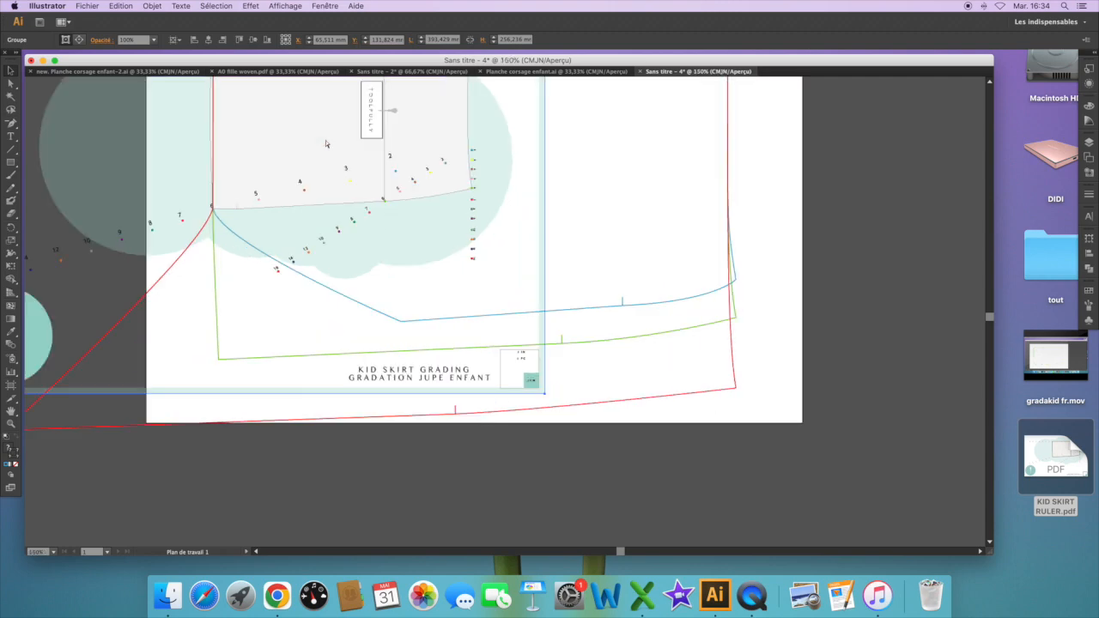
pyautogui.scroll(15, 326, 143)
pyautogui.hscroll(-8, 326, 143)
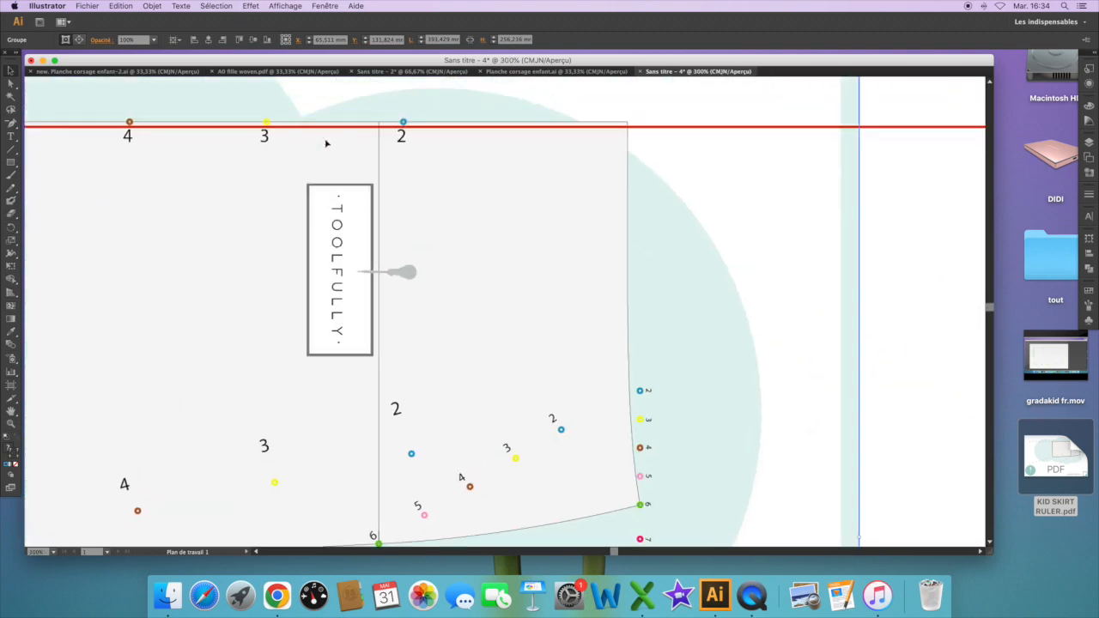
pyautogui.press('super+equal')
pyautogui.press('super+equal')
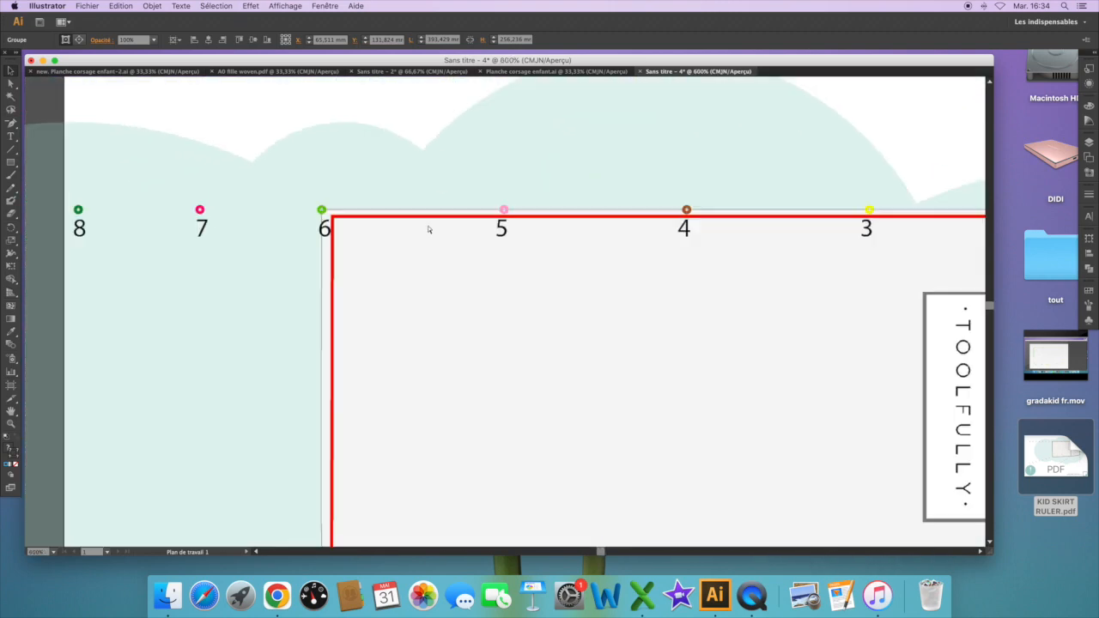
pyautogui.scroll(3, 429, 228)
pyautogui.hscroll(-4, 429, 228)
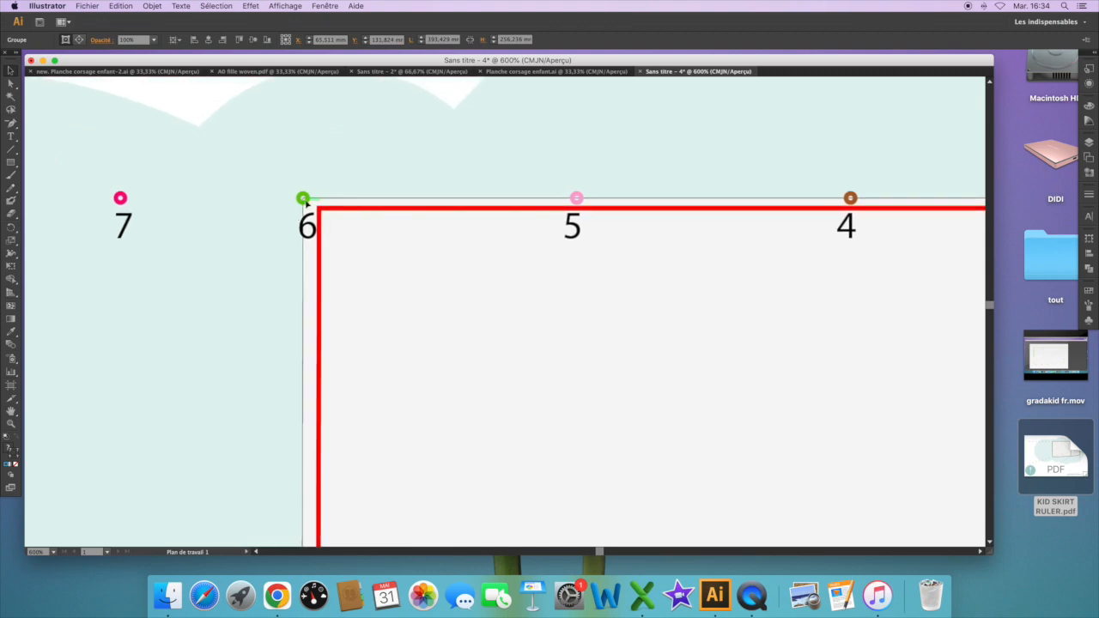
pyautogui.moveTo(366, 219); pyautogui.dragTo(382, 230)
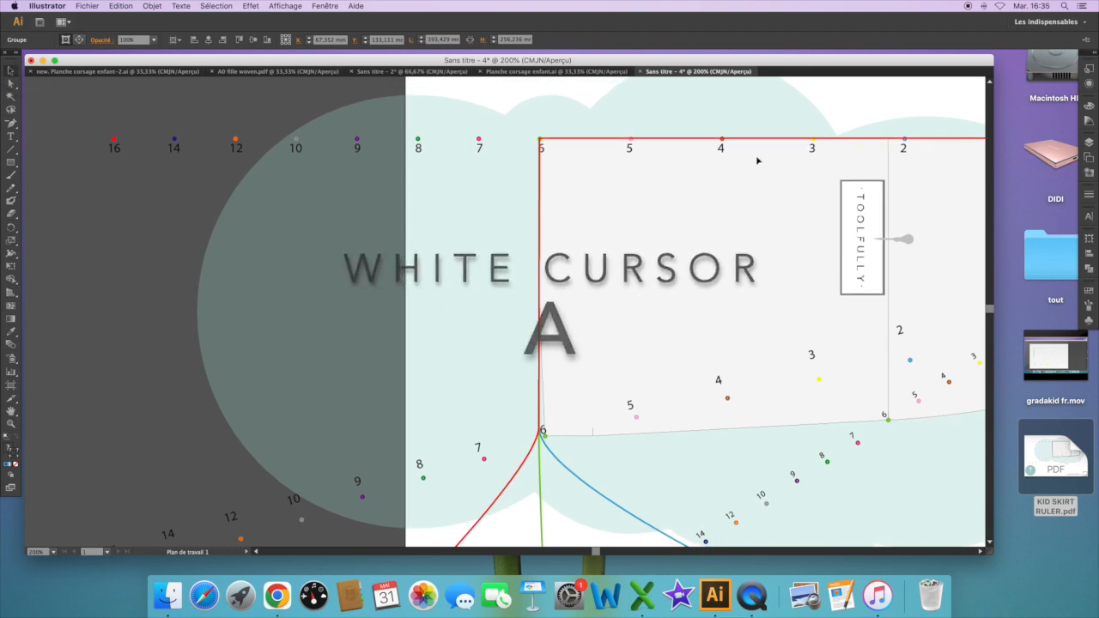
# - Select the red skirt's upper-left corner anchor and the side anchor below it, and move both together to the ruler's upper size 16 mark
pyautogui.click(9, 83)
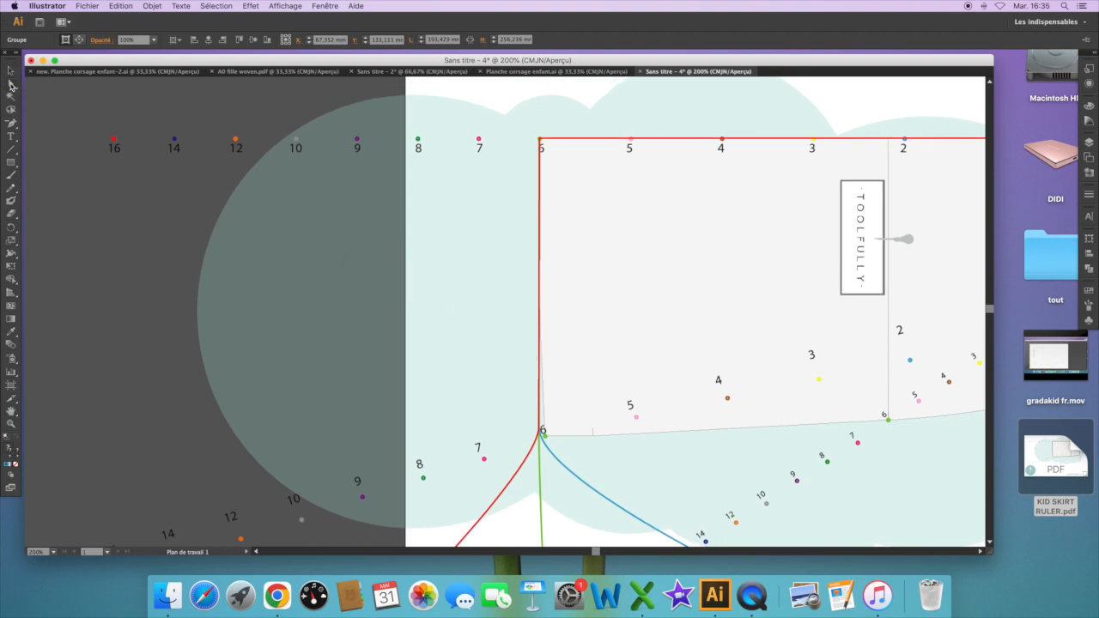
pyautogui.click(464, 539)
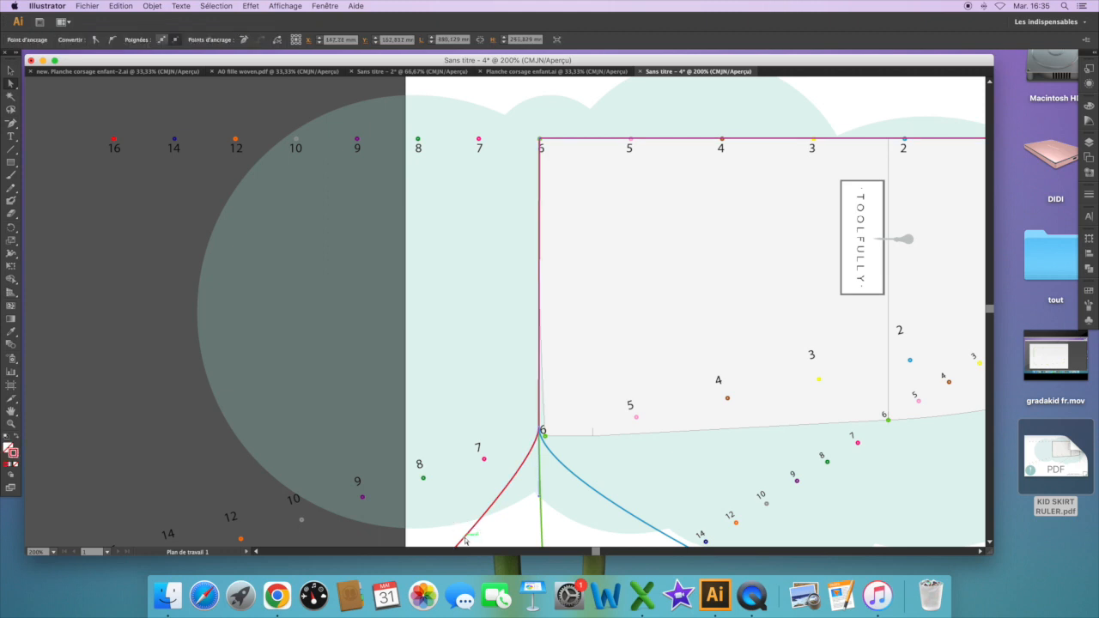
pyautogui.keyDown('shift'); pyautogui.click(539, 139); pyautogui.keyUp('shift')
pyautogui.click(541, 432)
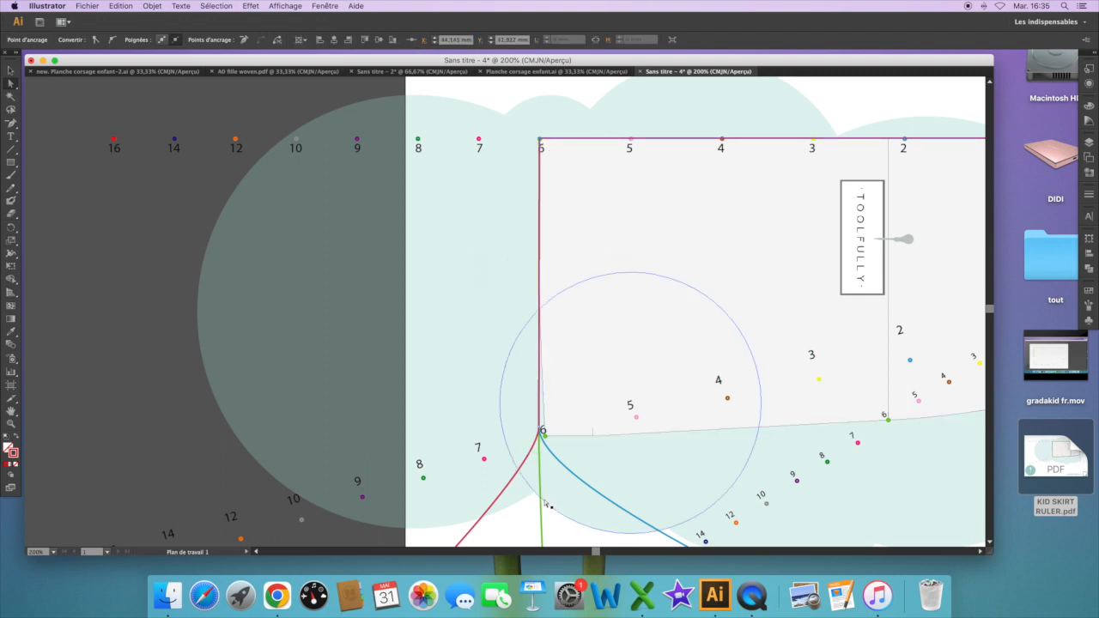
pyautogui.keyDown('shift'); pyautogui.click(543, 432); pyautogui.keyUp('shift')
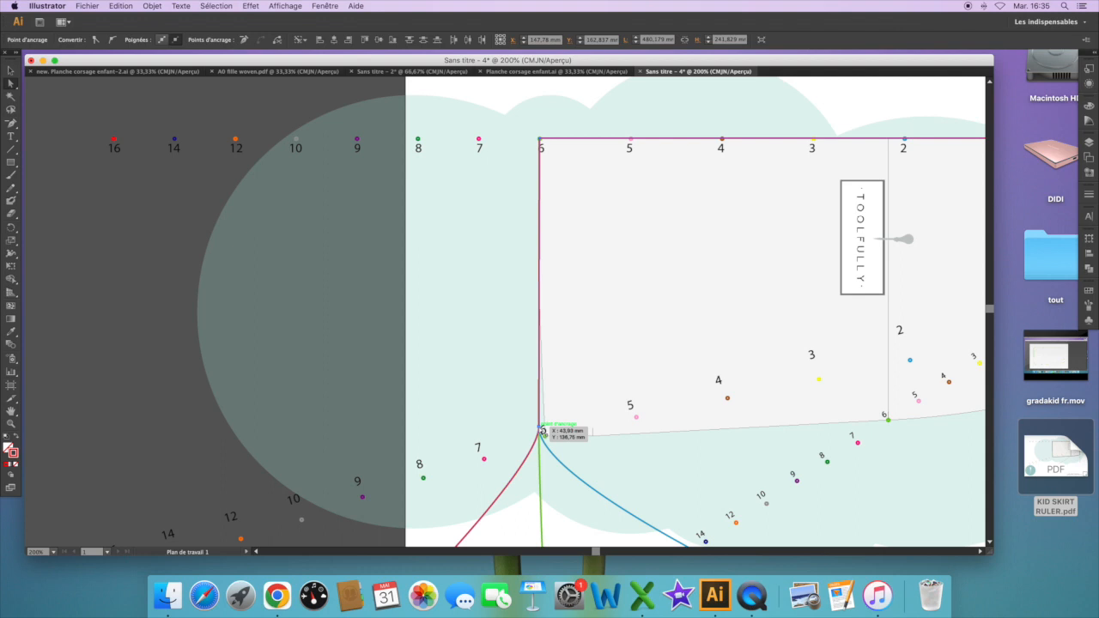
pyautogui.click(544, 141)
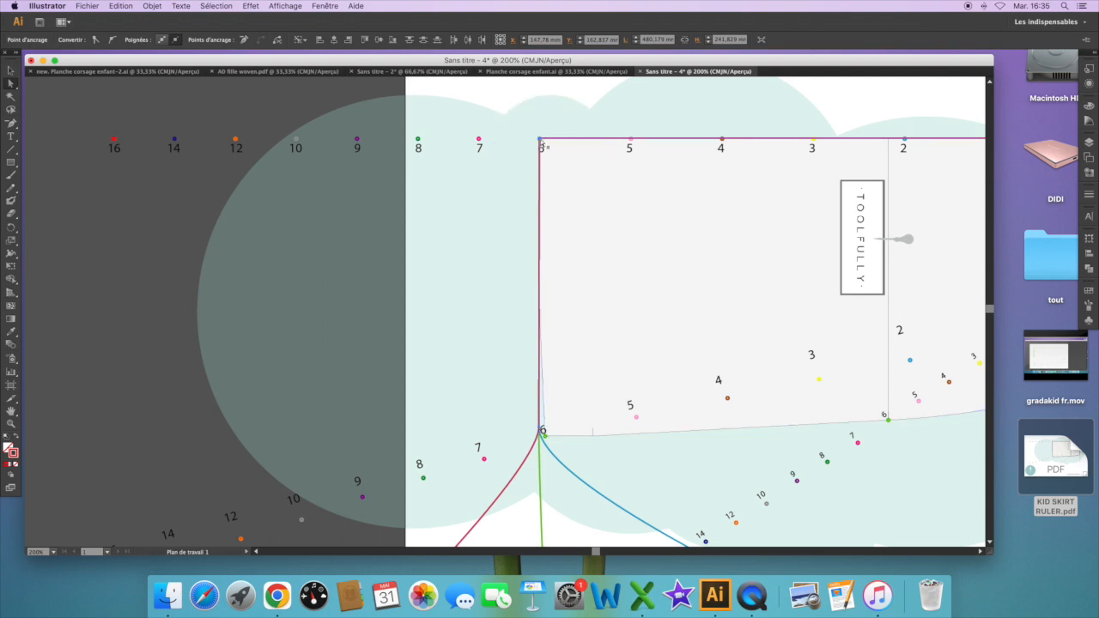
pyautogui.moveTo(543, 147); pyautogui.dragTo(114, 143)
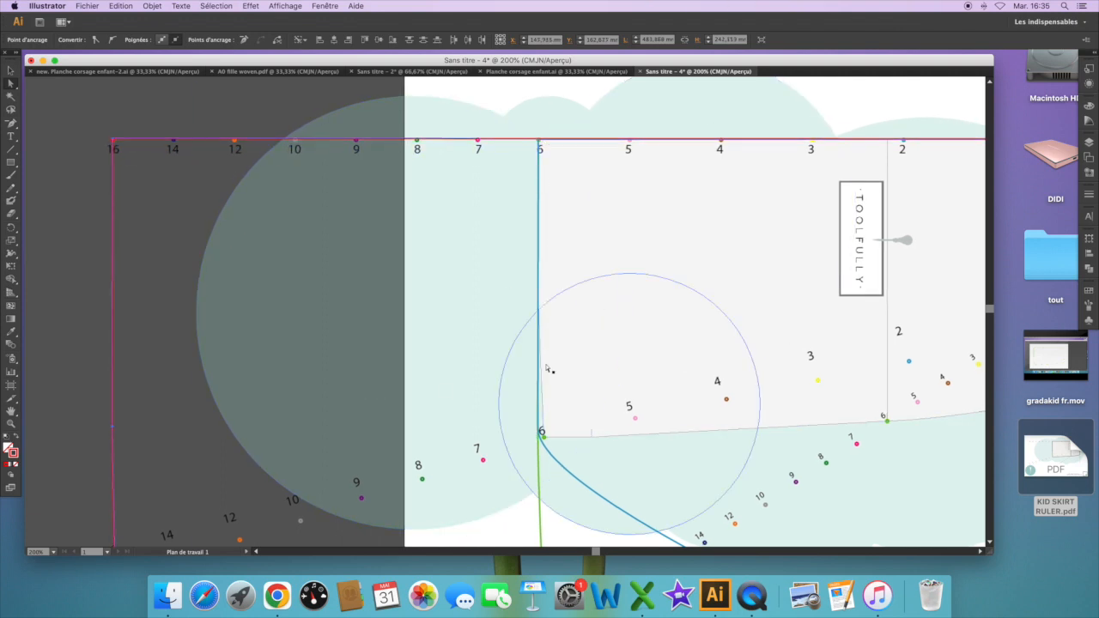
# - Select the blue skirt's upper-left corner anchor and the side anchor below it, and move both together to the ruler's upper size 2 mark
pyautogui.click(580, 484)
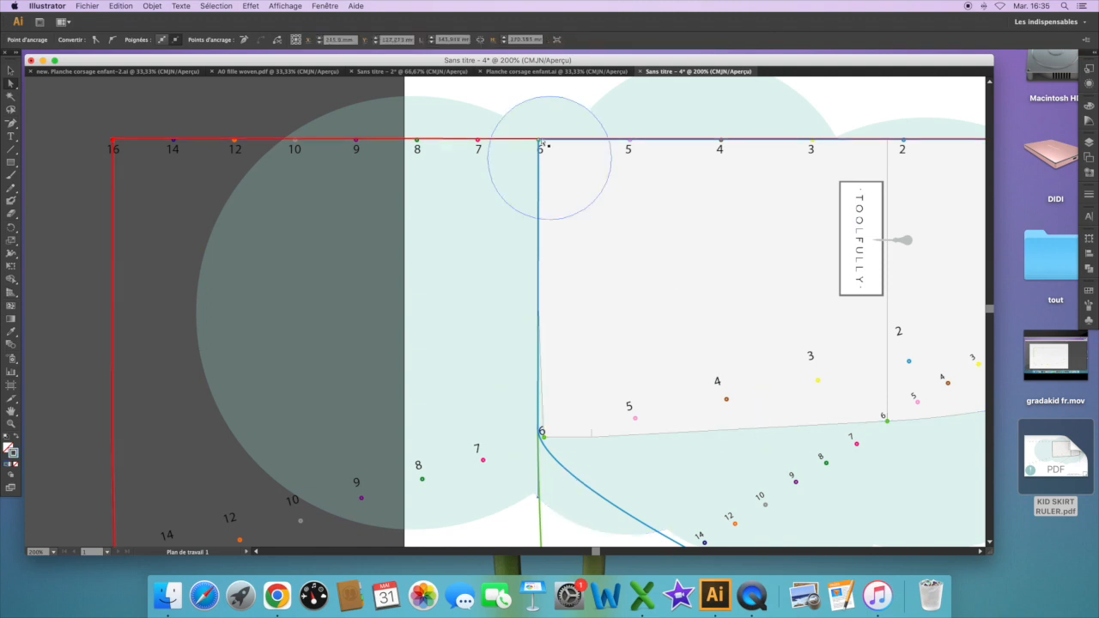
pyautogui.click(539, 141)
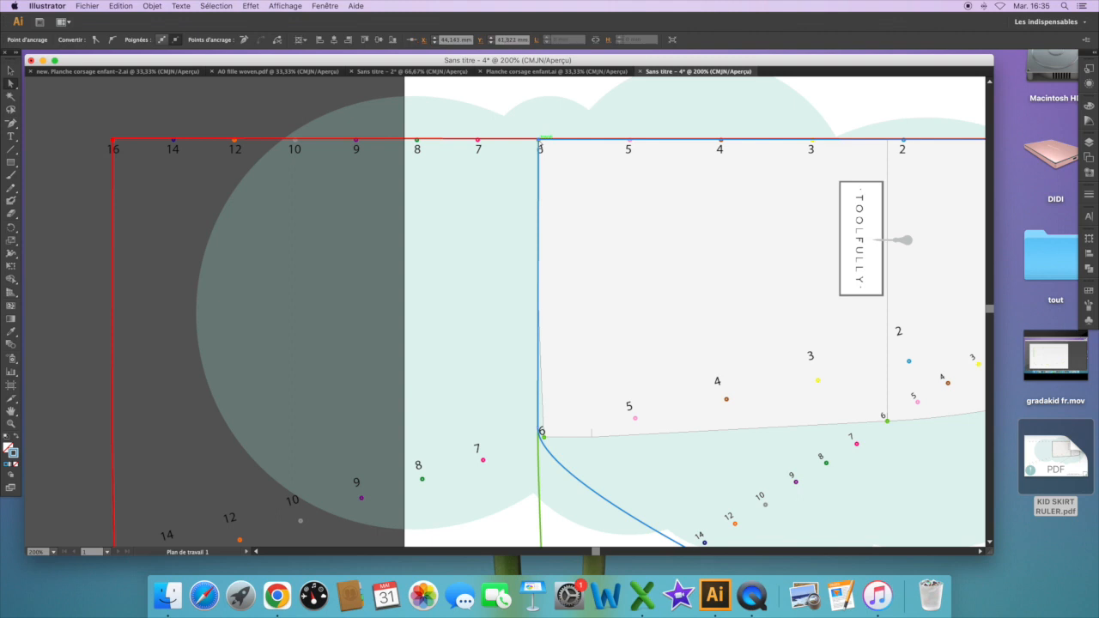
pyautogui.moveTo(540, 139); pyautogui.dragTo(541, 434)
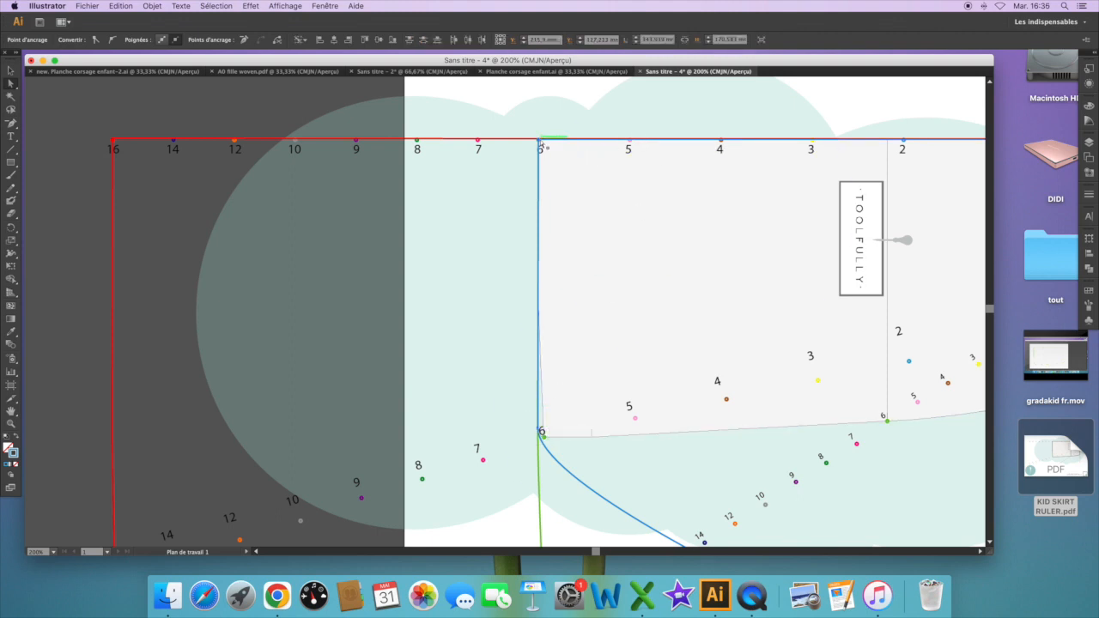
pyautogui.moveTo(541, 140); pyautogui.dragTo(904, 140)
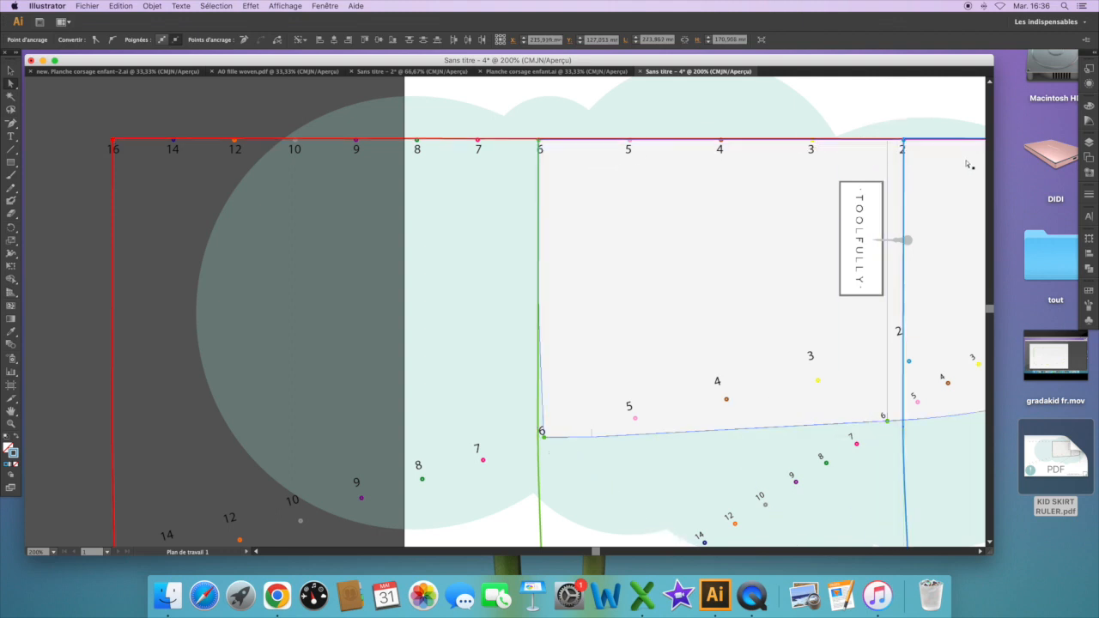
# - Deselect the skirt and move the ruler group clear of the three skirt outlines, to the right of the artboard
pyautogui.press('super+minus')
pyautogui.press('super+minus')
pyautogui.press('super+minus')
pyautogui.press('super+minus')
pyautogui.click(10, 70)
pyautogui.click(176, 213)
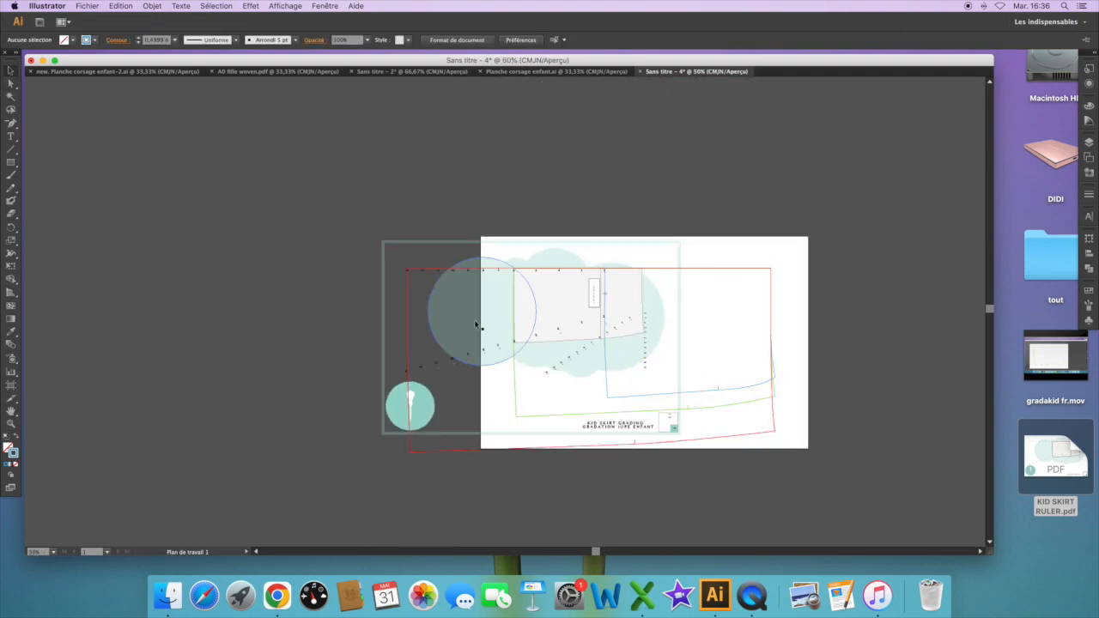
pyautogui.moveTo(386, 243); pyautogui.dragTo(797, 230)
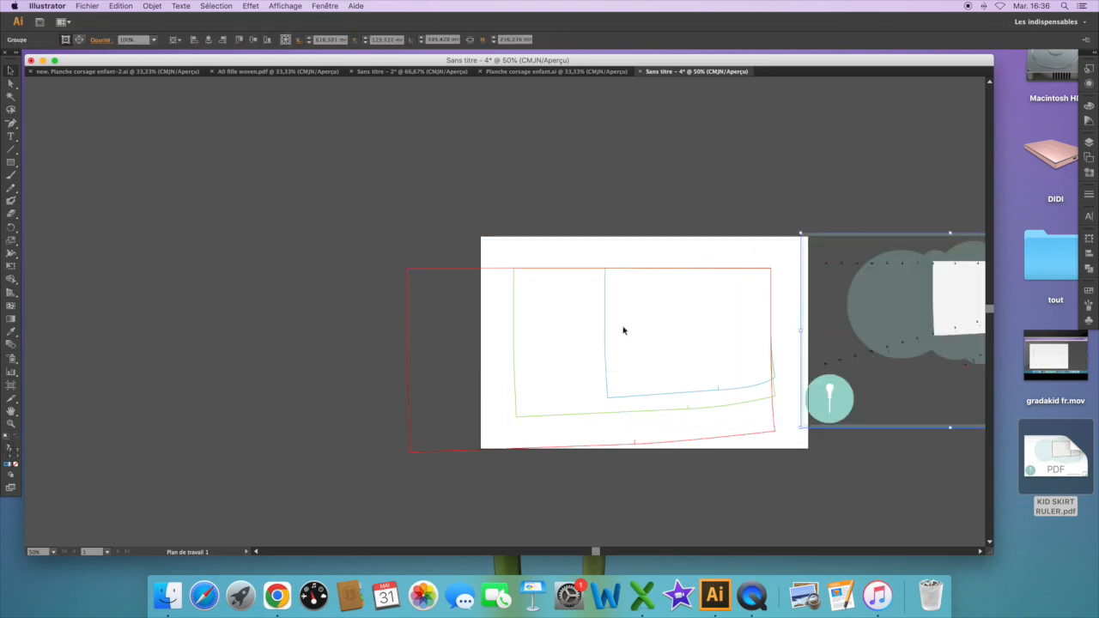
# - Enlarge the artboard from its lower-left corner until it encloses all three skirt sizes, and leave artboard editing
pyautogui.click(11, 384)
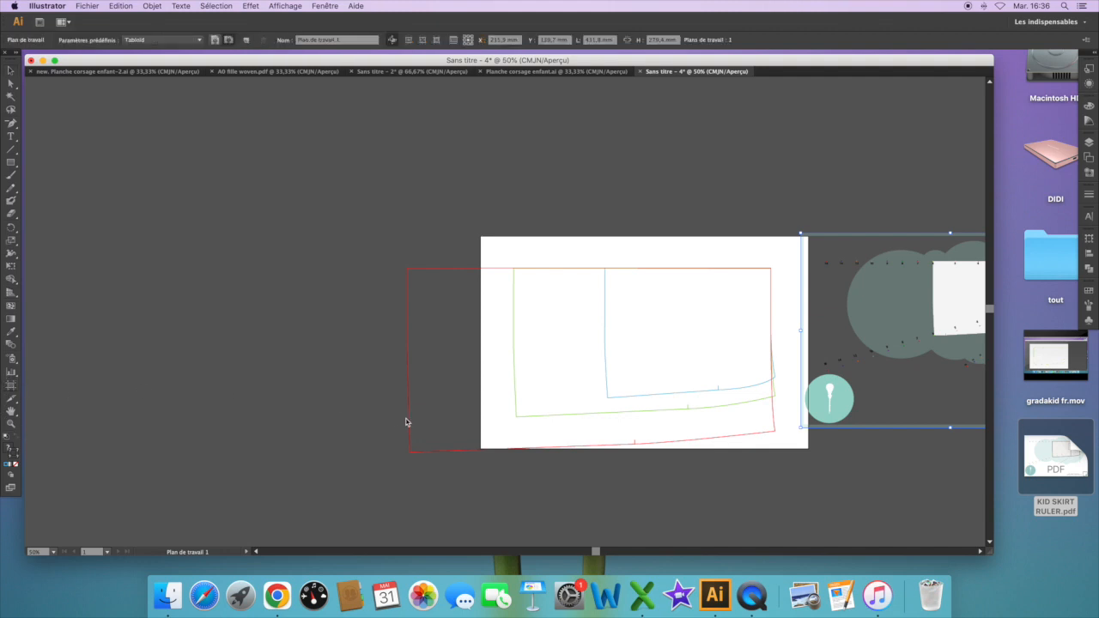
pyautogui.moveTo(481, 447); pyautogui.dragTo(379, 473)
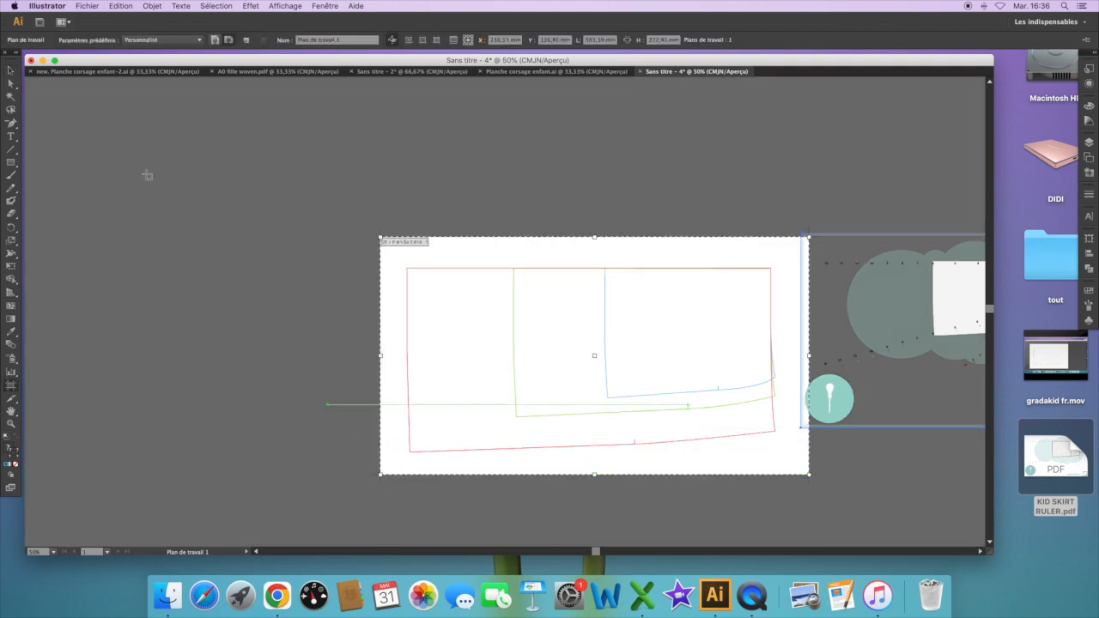
pyautogui.click(11, 69)
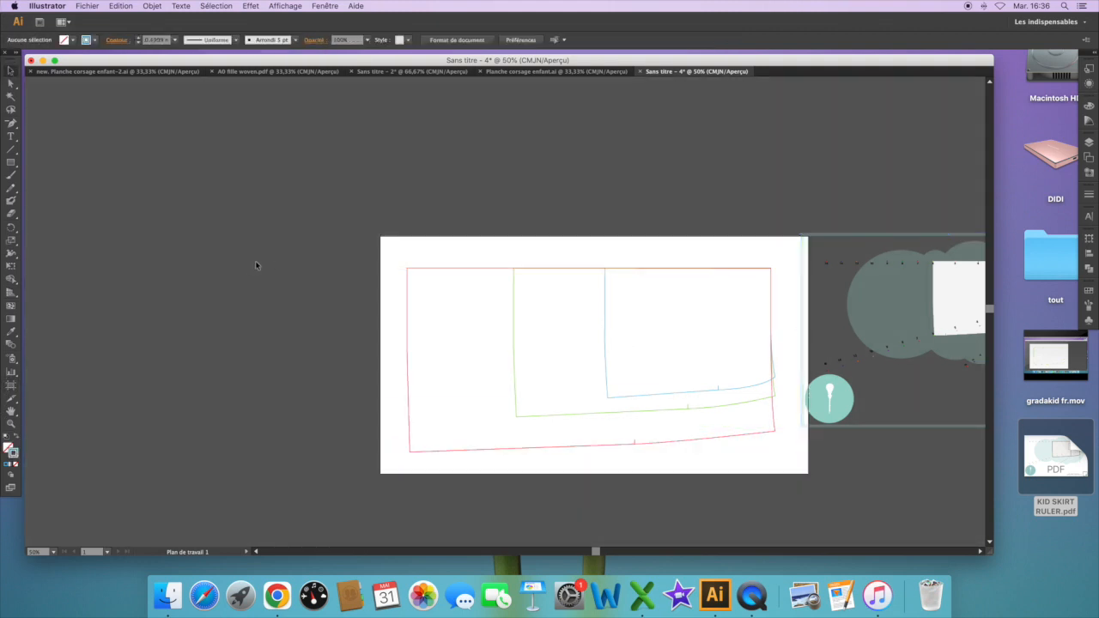
pyautogui.hscroll(5, 724, 300)
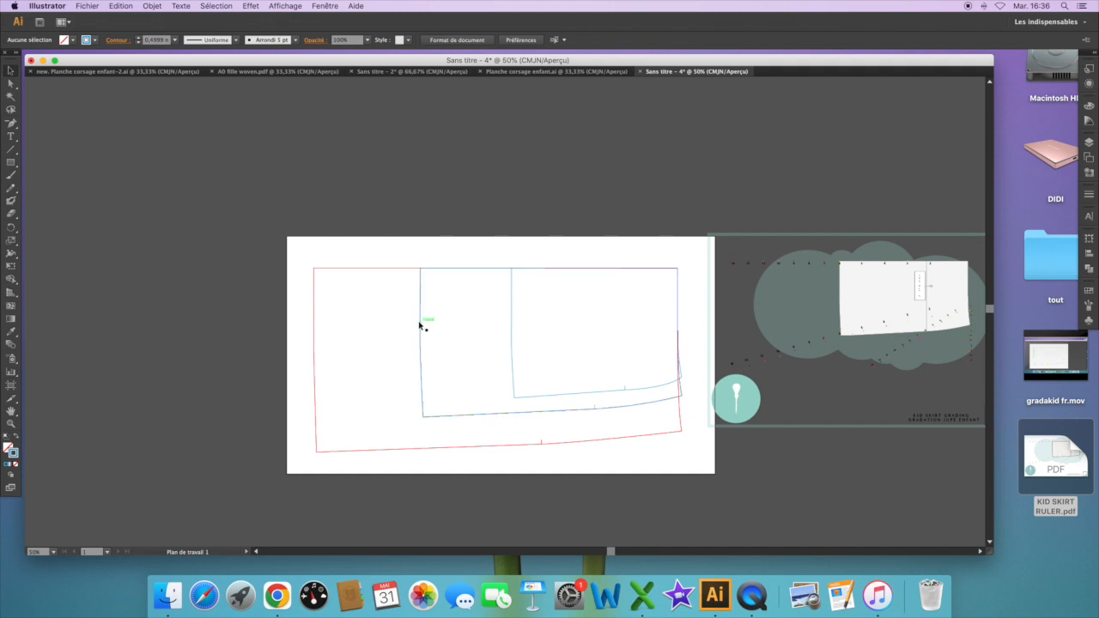
pyautogui.hscroll(-1, 560, 169)
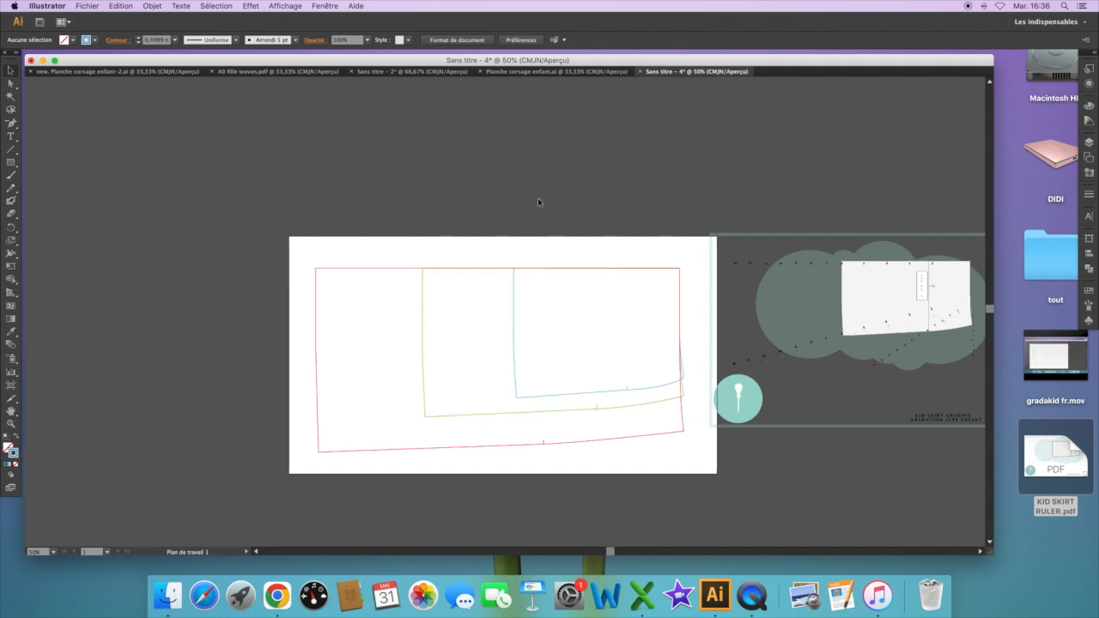